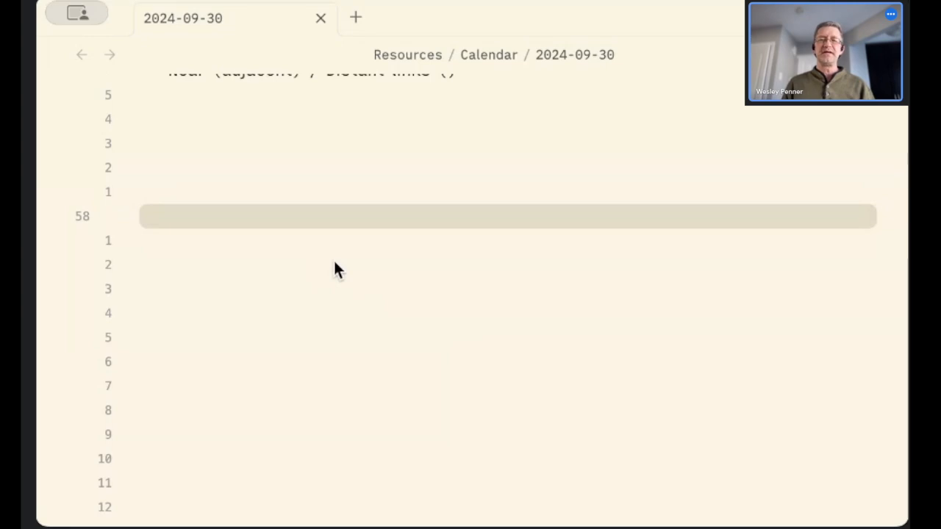
Add an embedded query code block searching for path:oct below the presentation notes and render its results
key("Up")
key("Up")
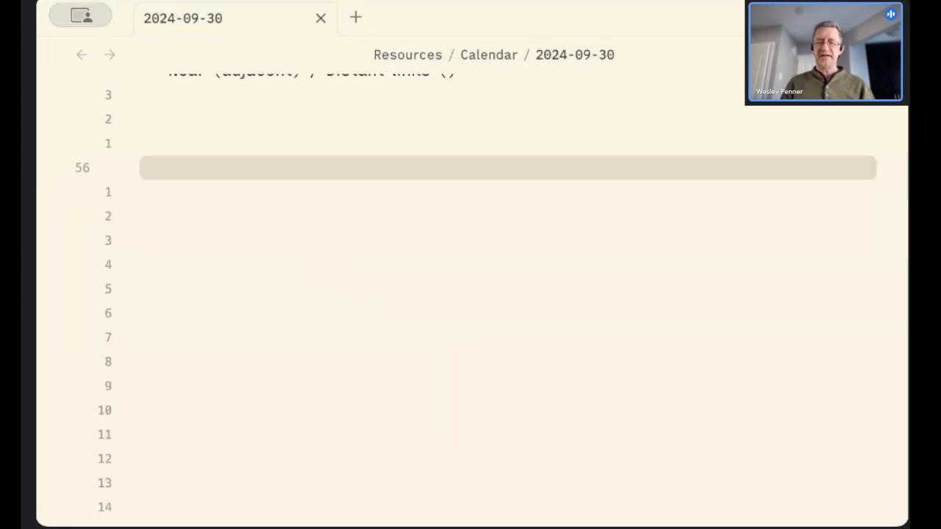
type("```")
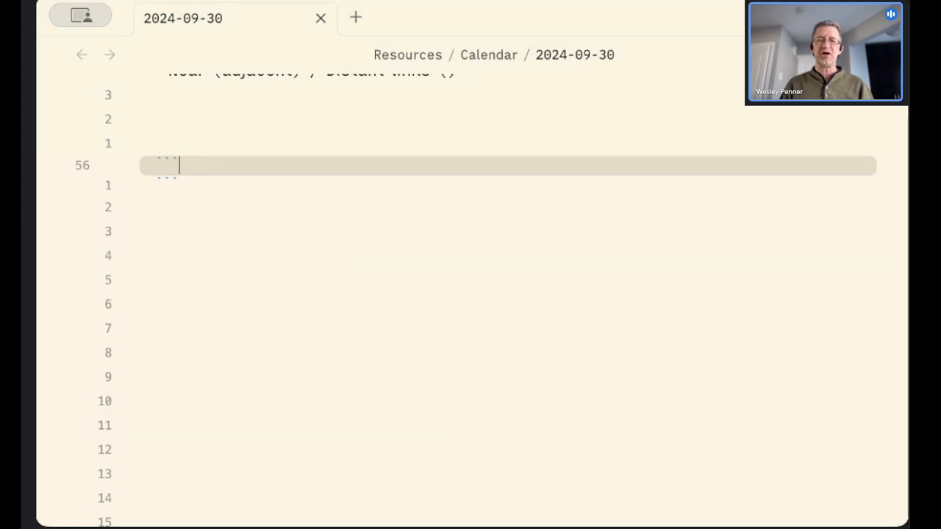
type("query")
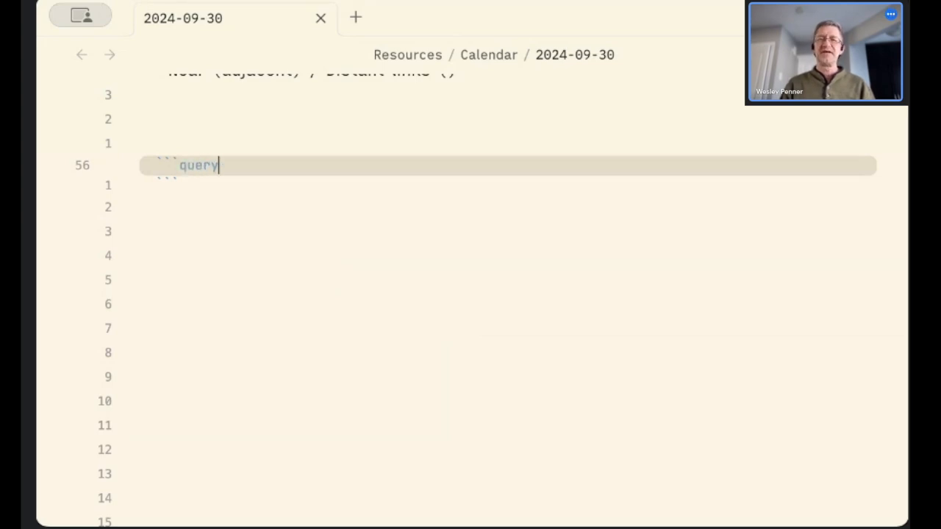
key("Return")
type("p")
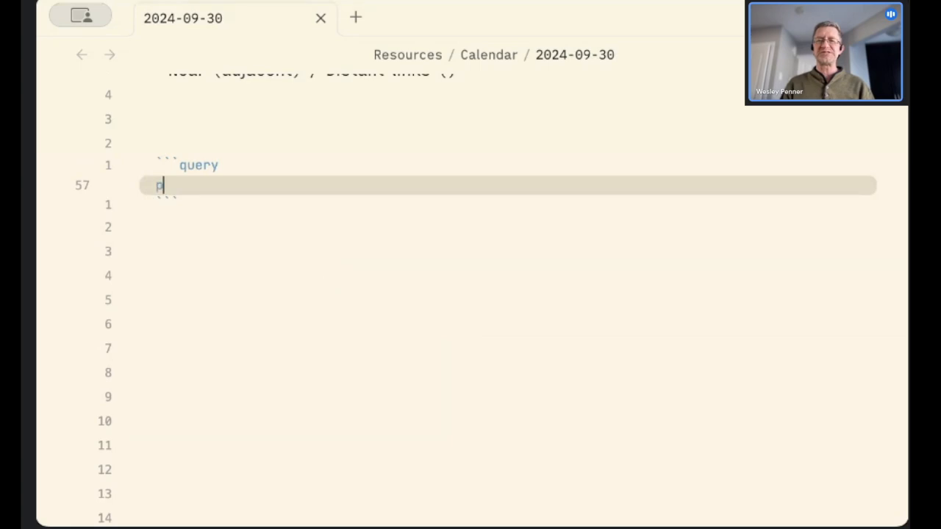
type("ath:oct")
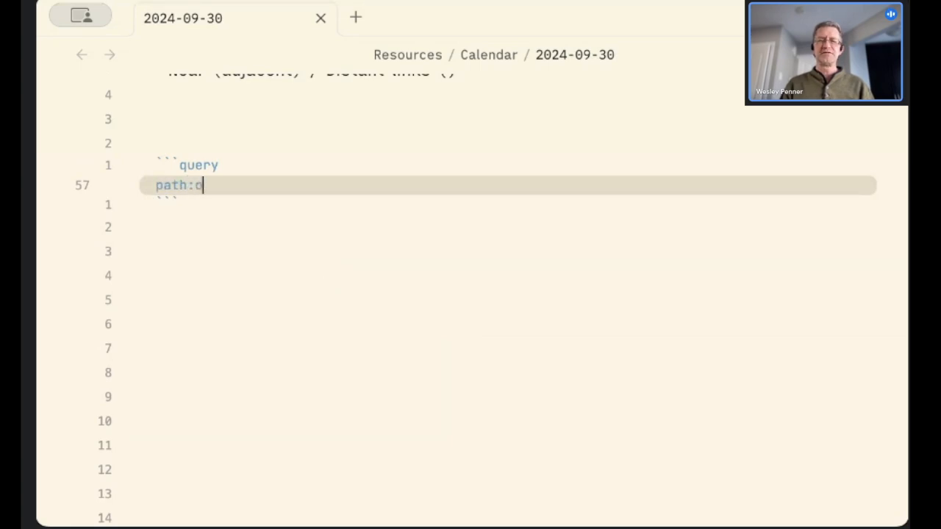
key("Up")
key("Up")
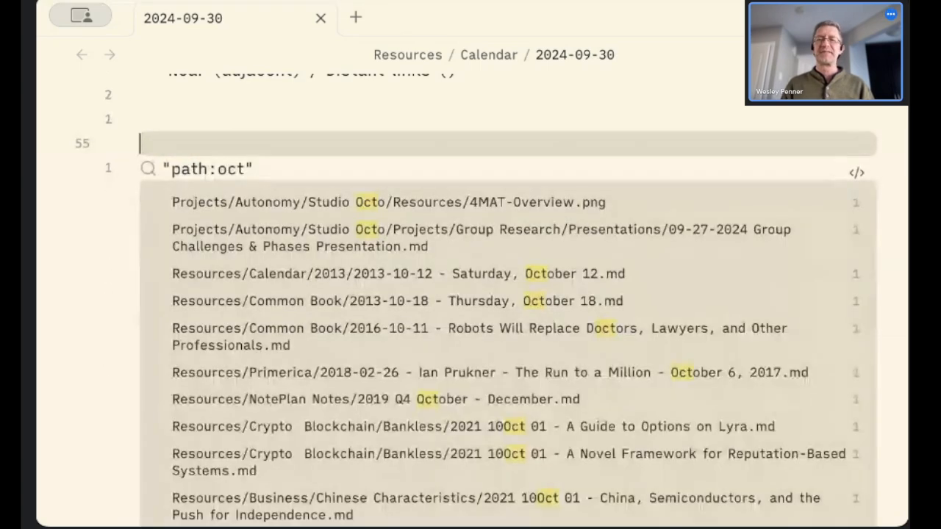
Look over the matches, narrow the query's path filter to "studio octo" in quotation marks, and render the block again
scroll(342, 333, "down", 15)
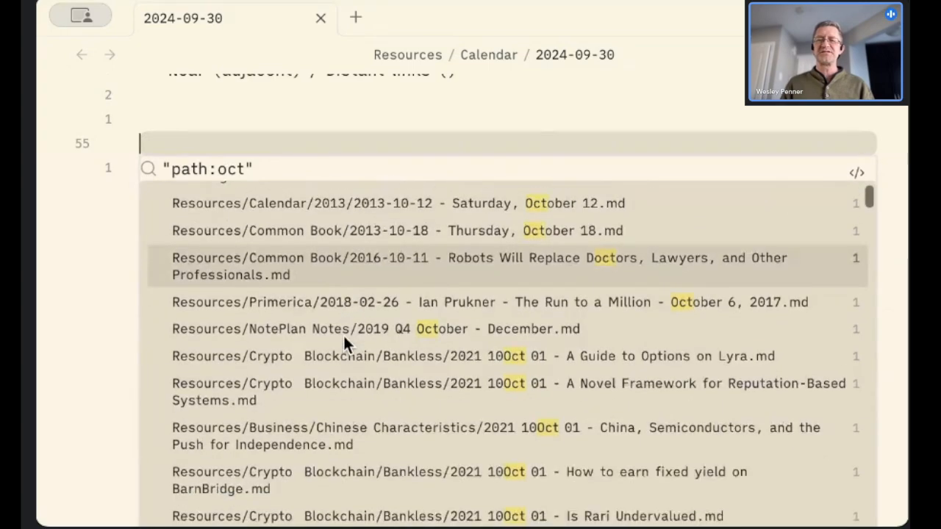
scroll(343, 334, "down", 5)
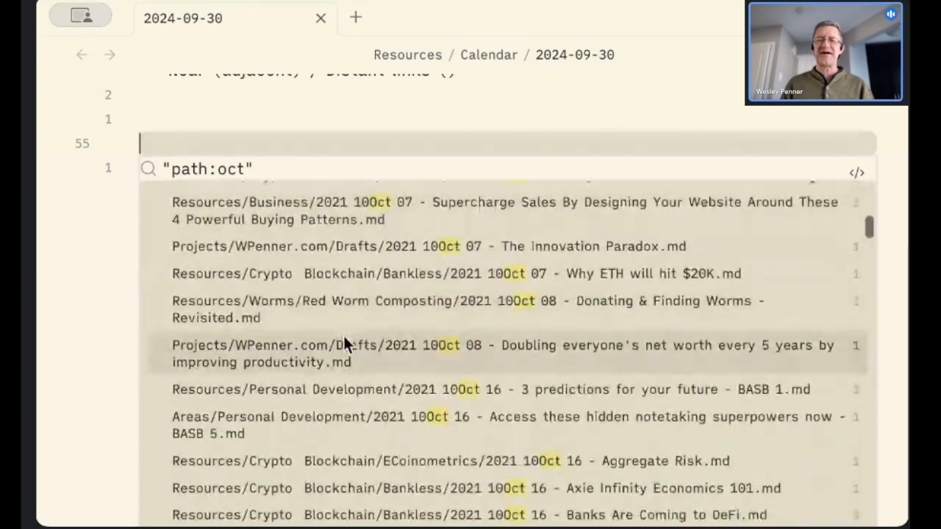
scroll(343, 334, "up", 2)
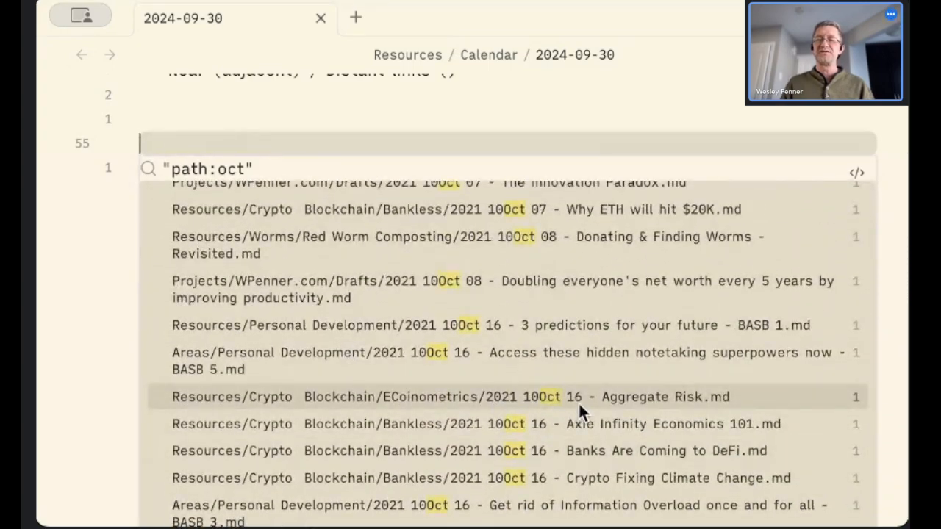
scroll(449, 360, "up", 4)
scroll(446, 360, "up", 6)
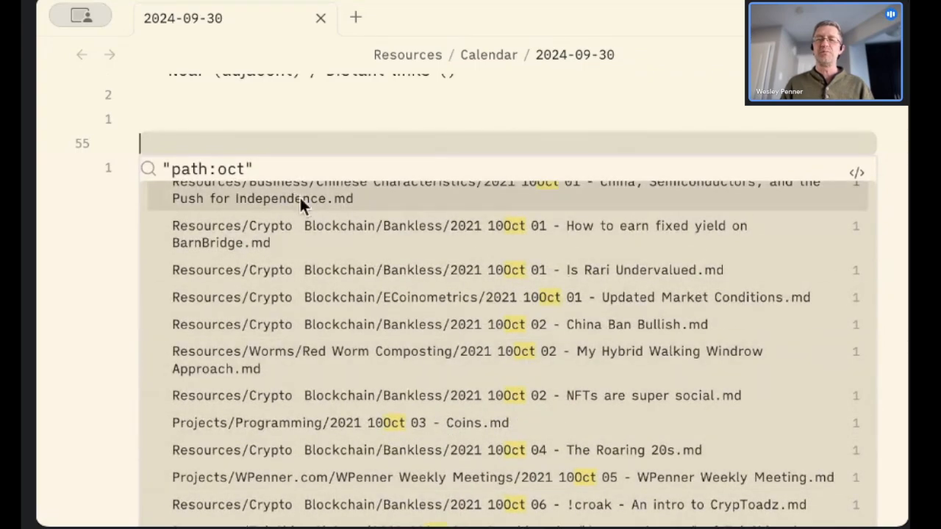
left_click(275, 150)
key("Down")
key("Down")
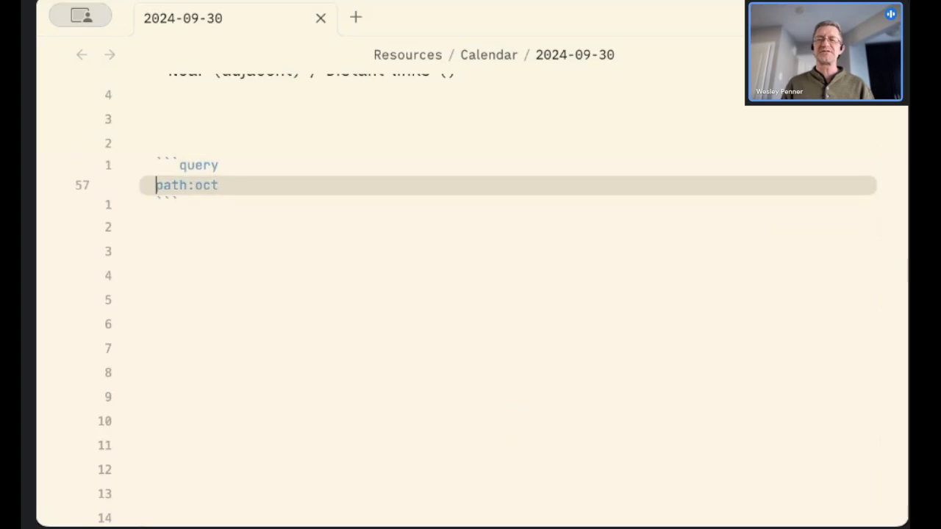
key("alt+Right")
key("alt+Right")
type("\"stud")
type("io")
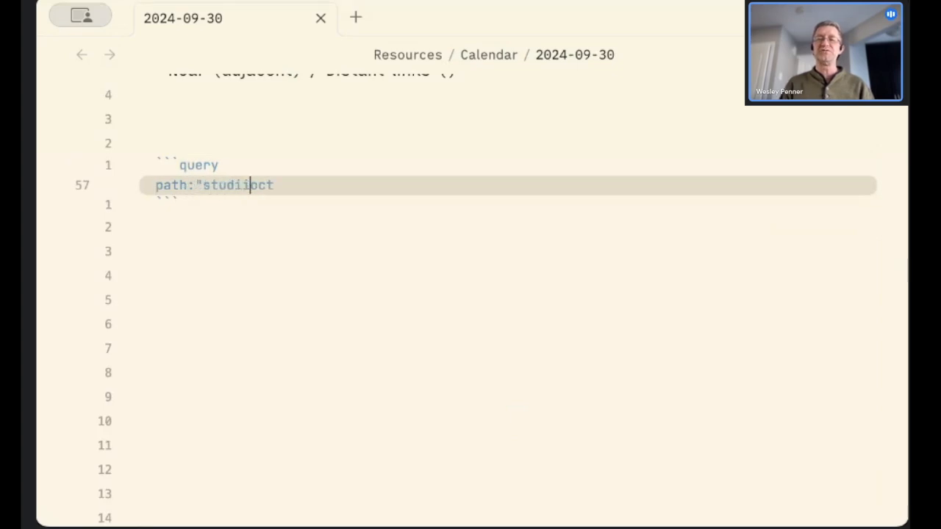
key("Right")
key("Right")
key("Right")
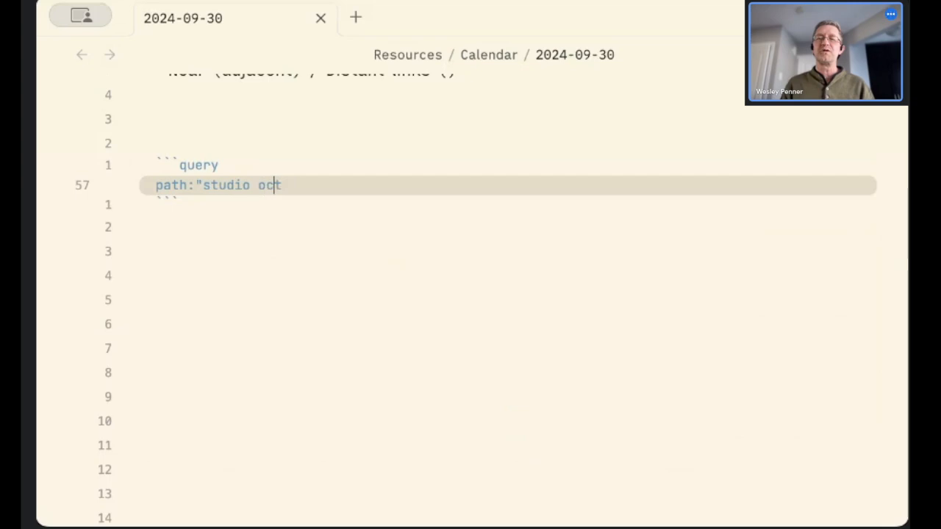
type("o\"")
key("Up")
key("Up")
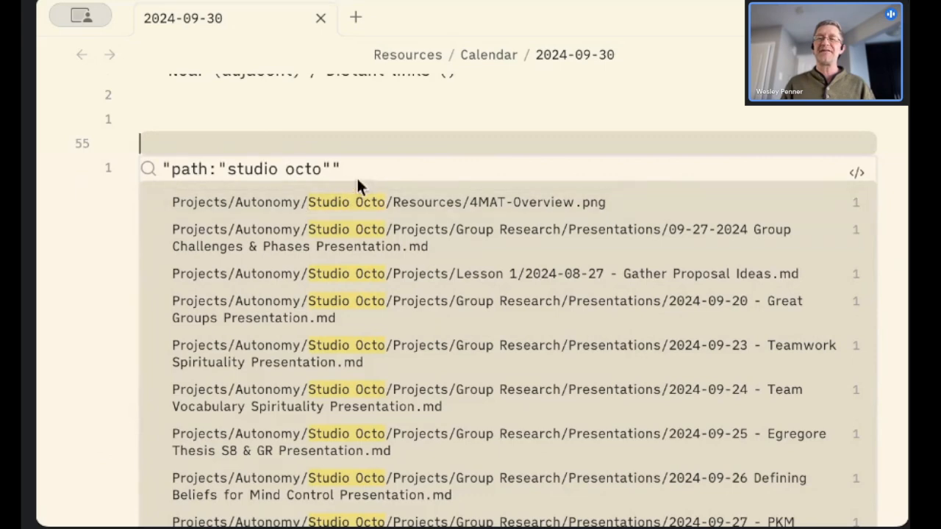
Look through the files listed by the "studio octo" path query
scroll(339, 269, "down", 2)
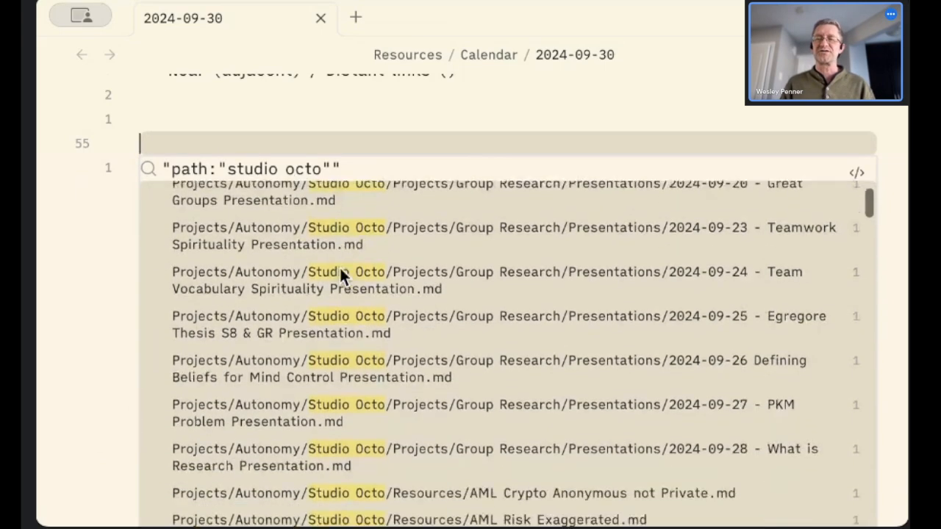
scroll(340, 272, "down", 10)
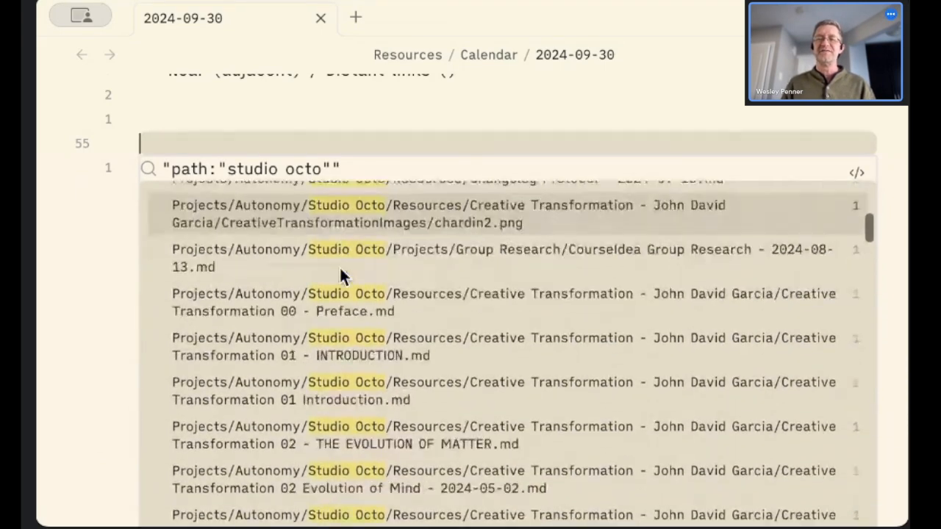
scroll(339, 273, "down", 8)
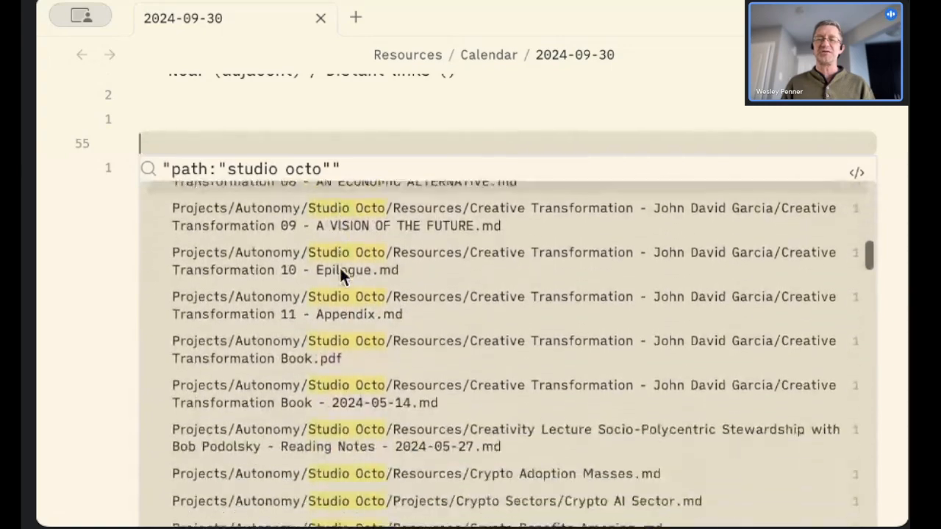
scroll(340, 273, "down", 2)
scroll(340, 274, "up", 15)
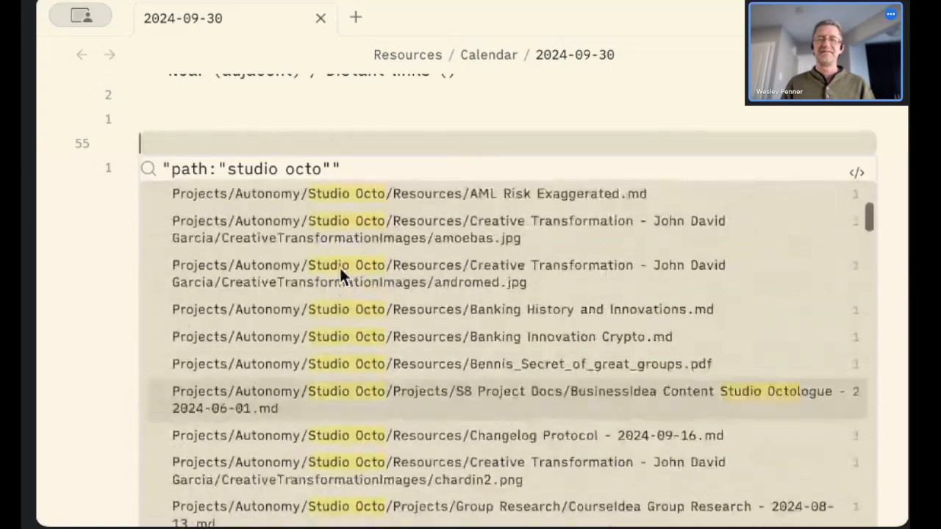
scroll(339, 266, "up", 8)
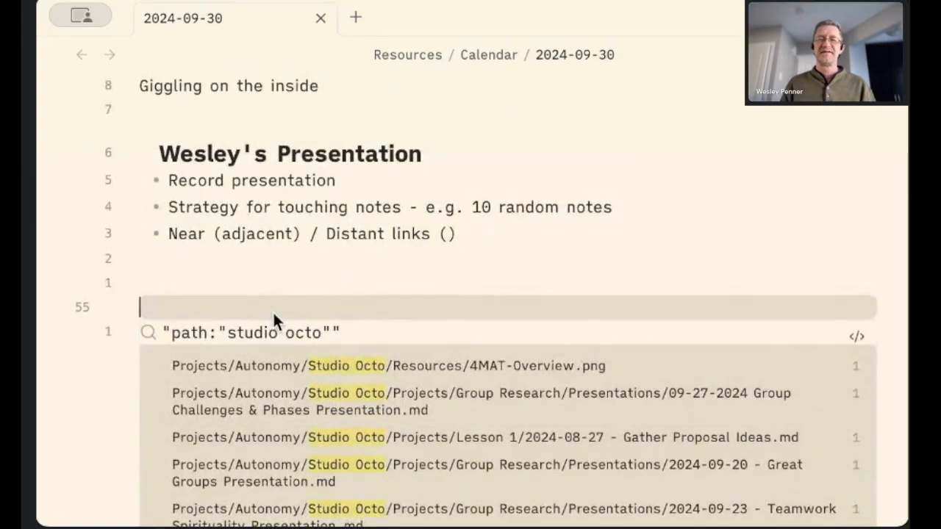
scroll(272, 300, "down", 5)
Reopen the query block's source with the cursor at the end of the path filter line
key("Down")
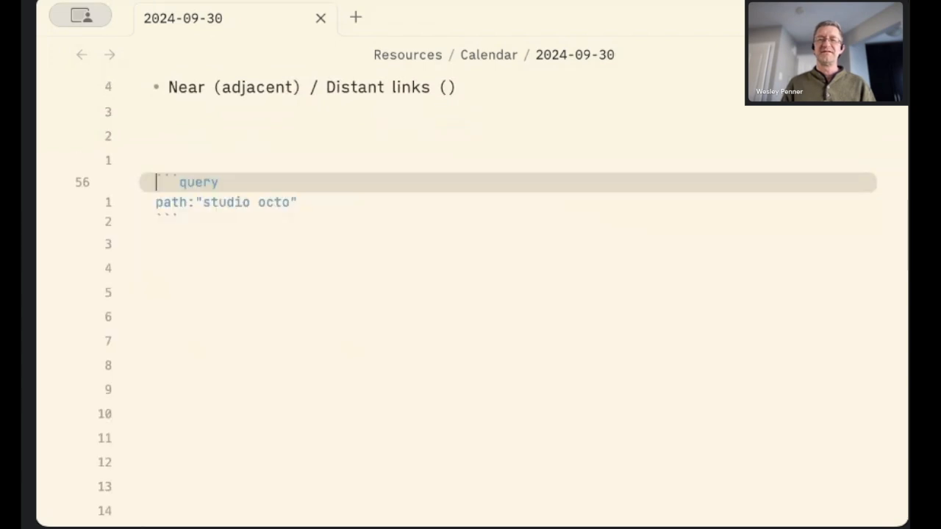
key("Down")
key("End")
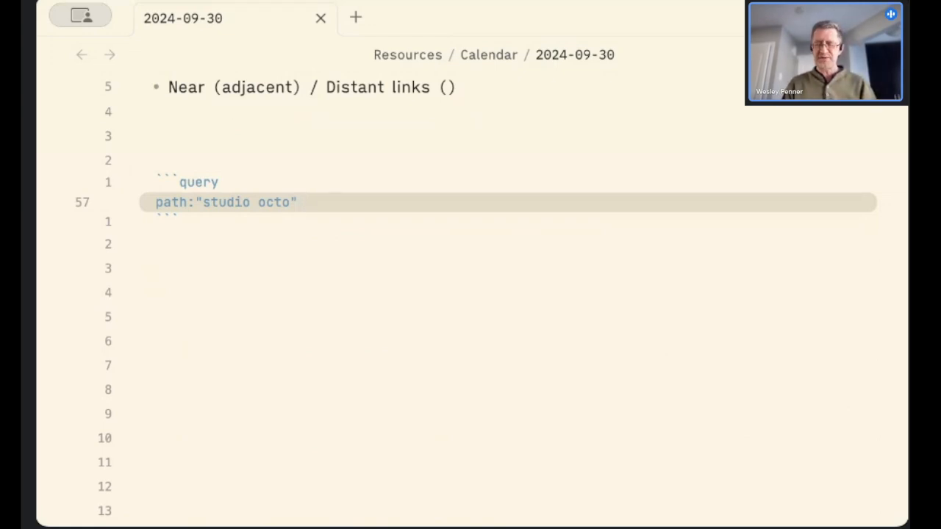
type("AND")
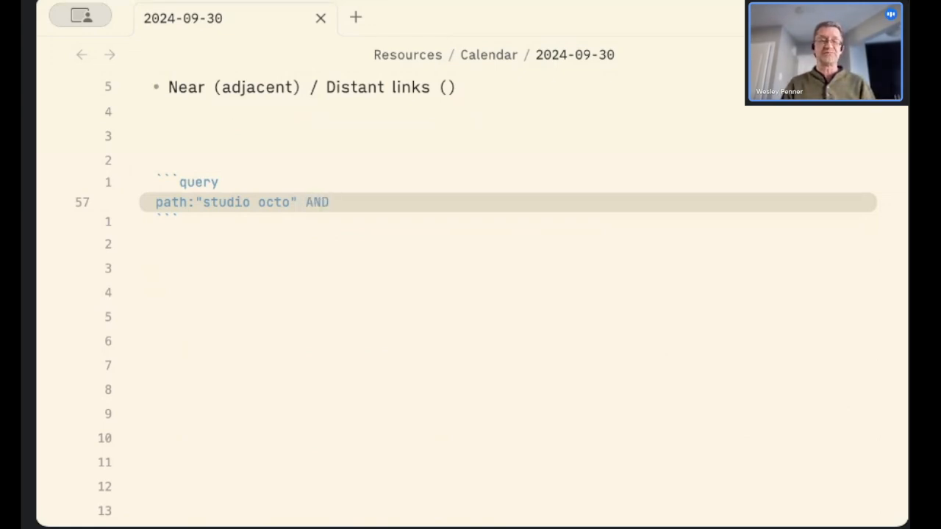
key("BackSpace")
key("BackSpace")
key("BackSpace")
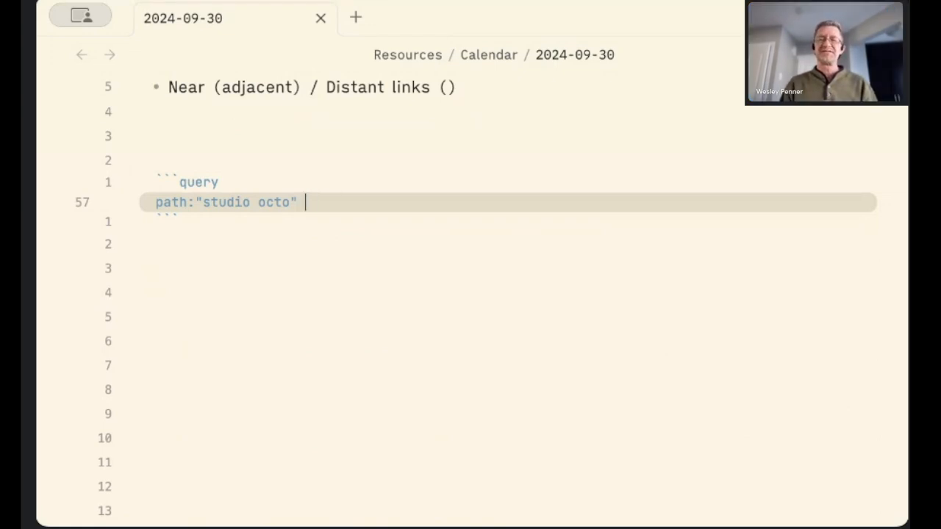
Append the filter file:presention after the path filter and render the query results
type("file:")
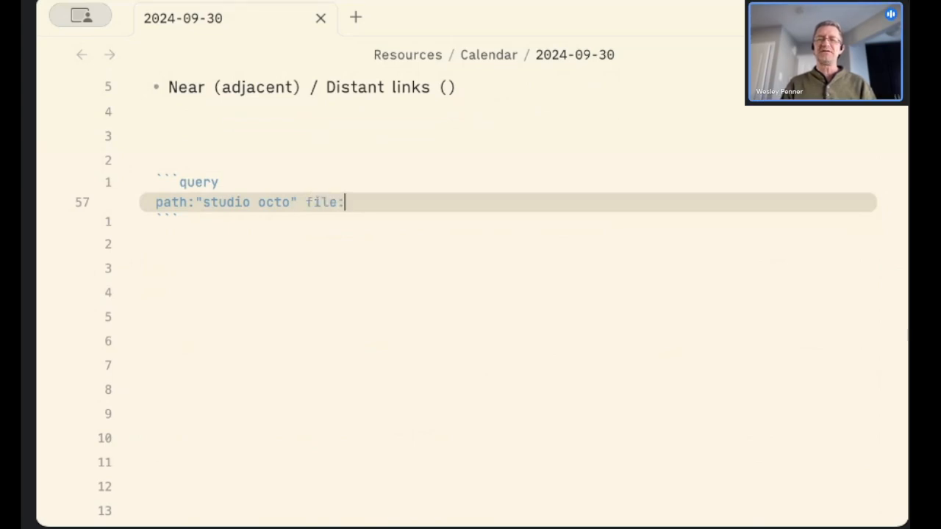
type("presention")
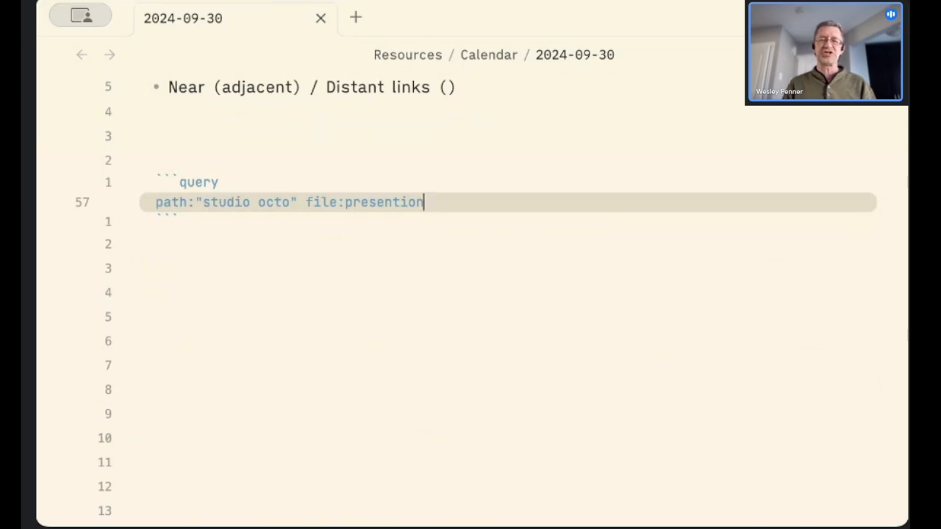
key("Up")
key("Up")
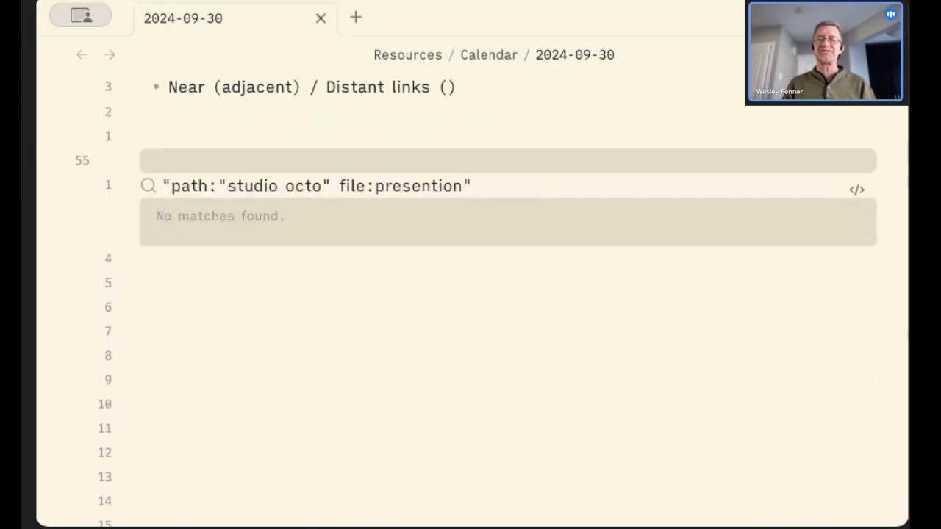
Shorten the query's file filter to file:pres and render the results again
key("Down")
key("Down")
key("End")
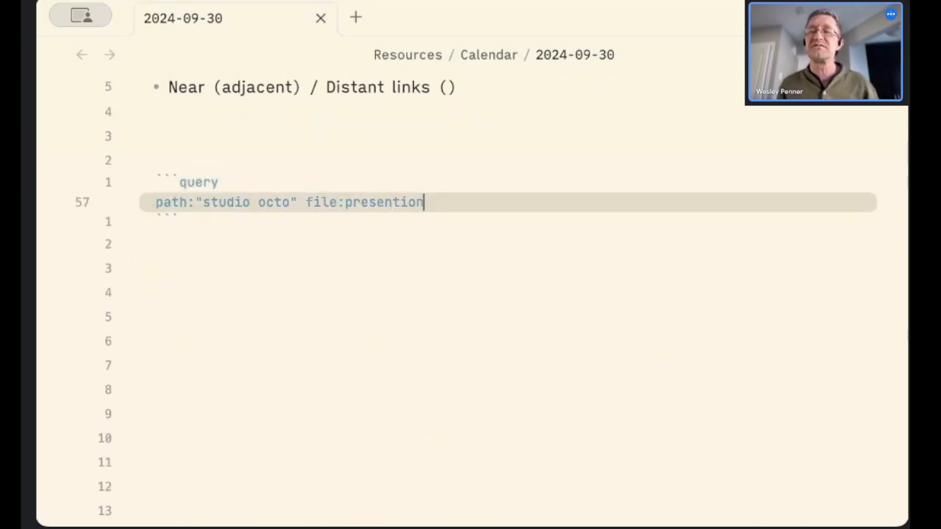
key("ctrl+shift+Left")
type("prese")
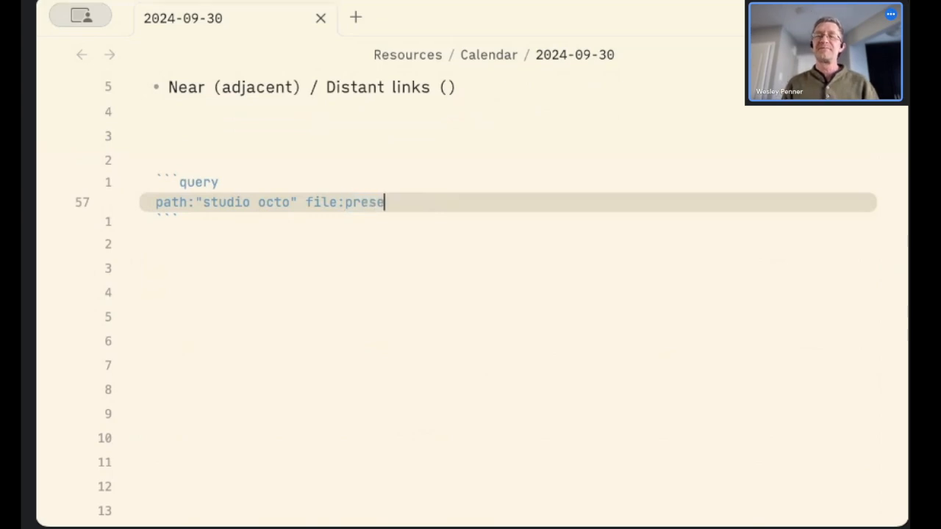
key("BackSpace")
key("Up")
key("Up")
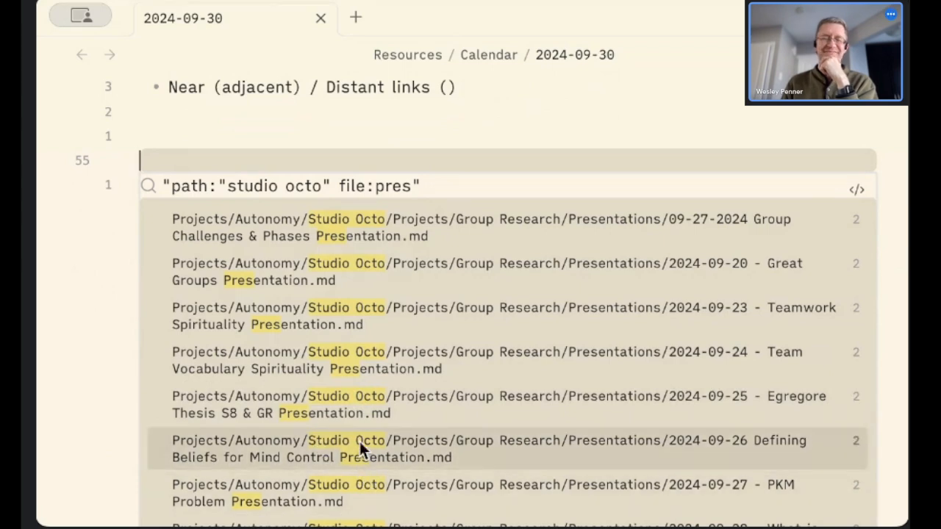
Preview the 2024-09-24 Team Vocabulary Spirituality Presentation note from the query results and read through its content
scroll(360, 441, "down", 2)
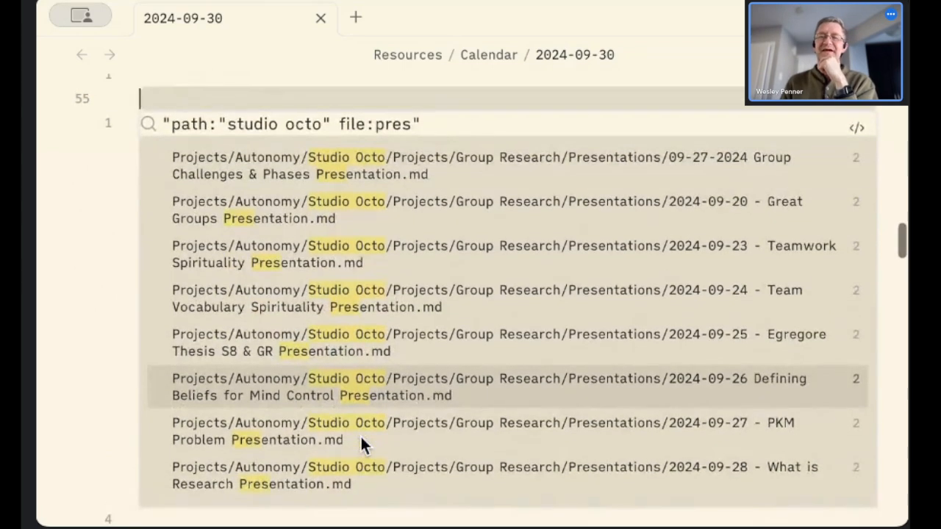
scroll(361, 441, "up", 2)
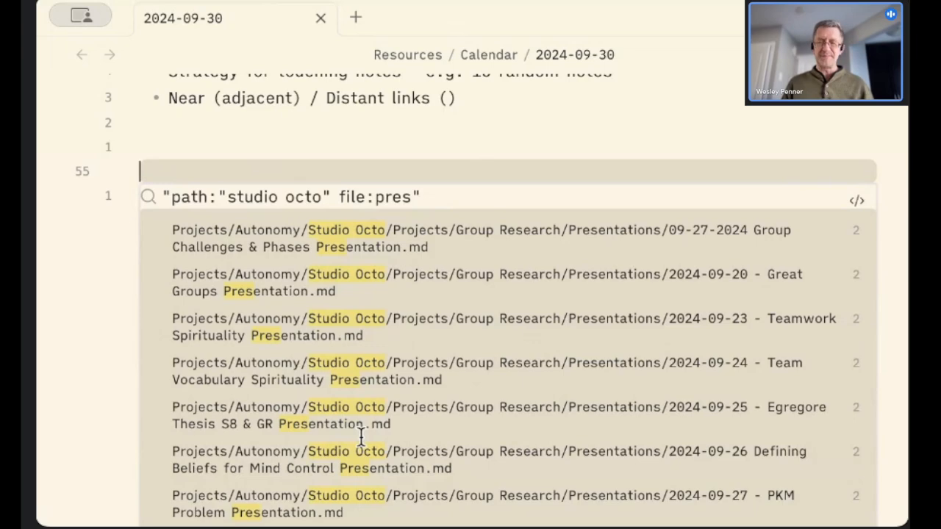
mouse_move(321, 362)
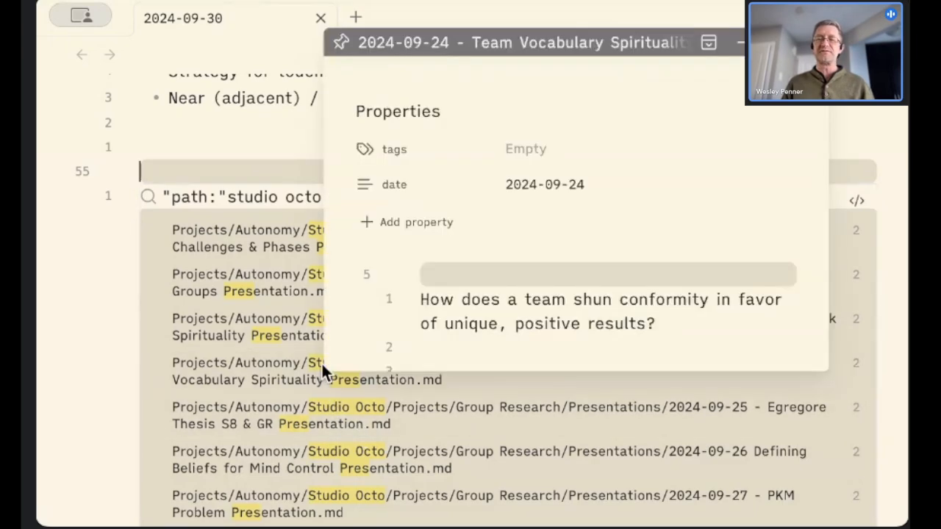
scroll(393, 309, "down", 3)
scroll(393, 308, "down", 10)
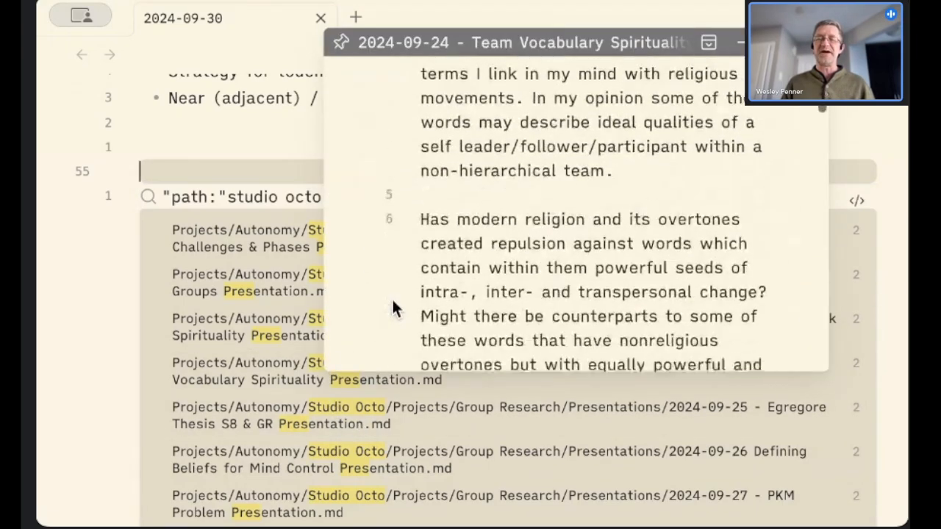
scroll(393, 309, "down", 15)
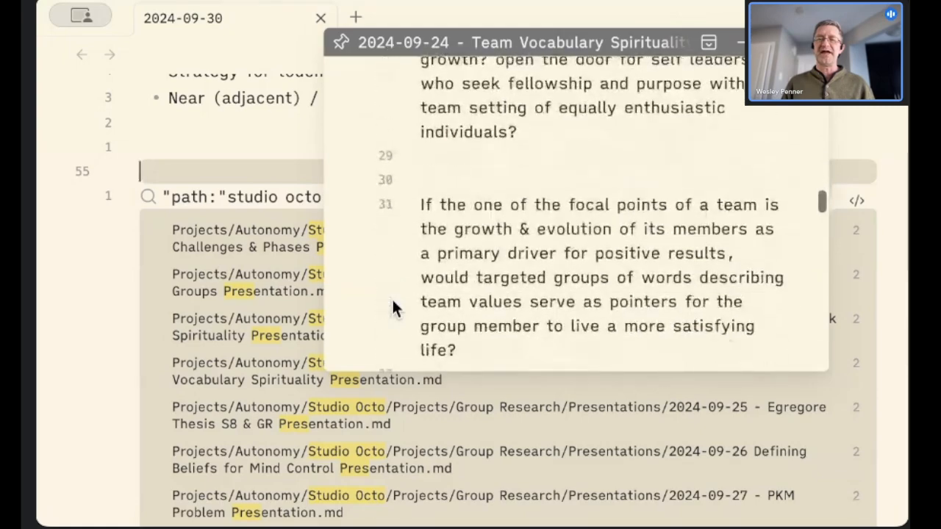
scroll(393, 309, "down", 6)
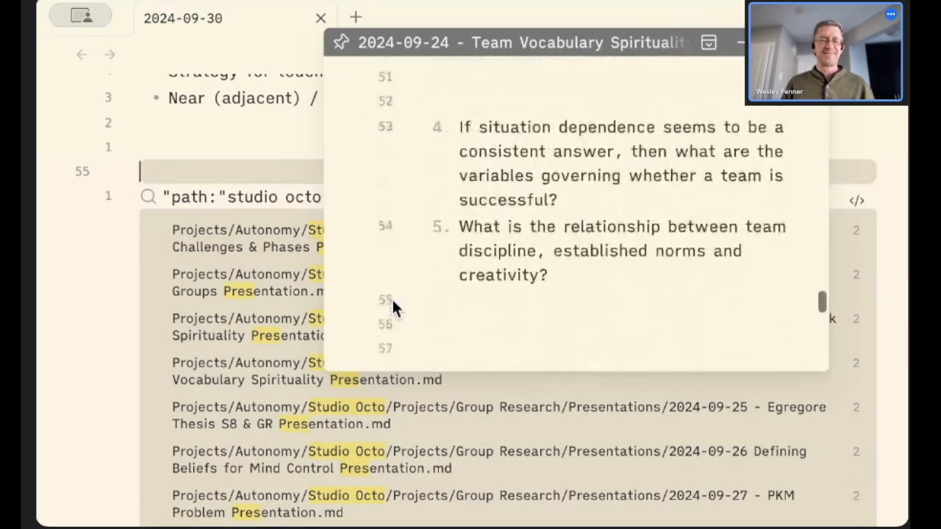
Preview the 2024-09-23 Teamwork Spirituality Presentation note from the query results and skim its first headings
scroll(393, 308, "up", 15)
scroll(393, 308, "up", 10)
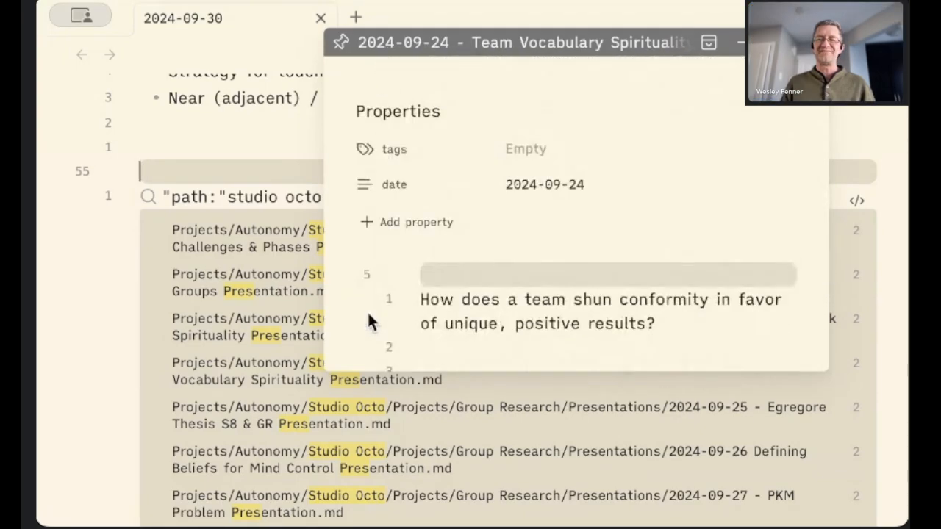
mouse_move(266, 327)
scroll(342, 330, "down", 7)
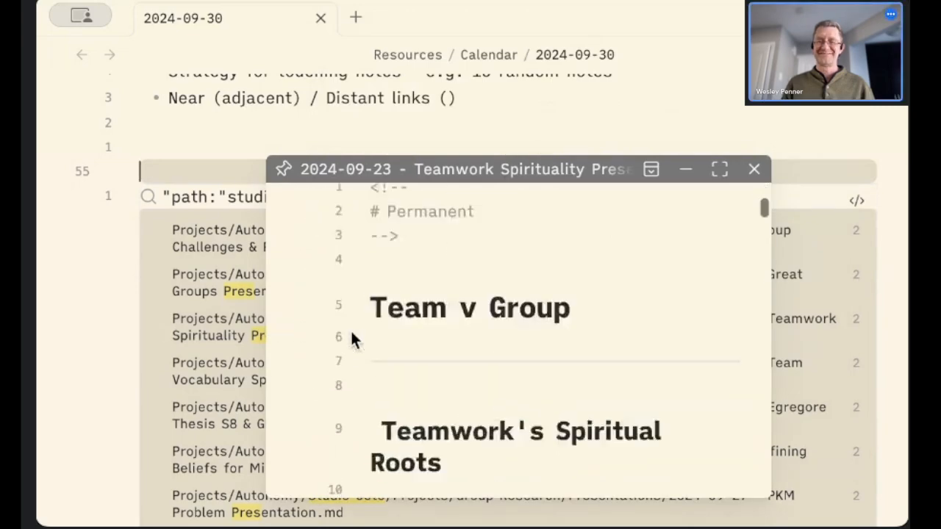
scroll(350, 334, "up", 1)
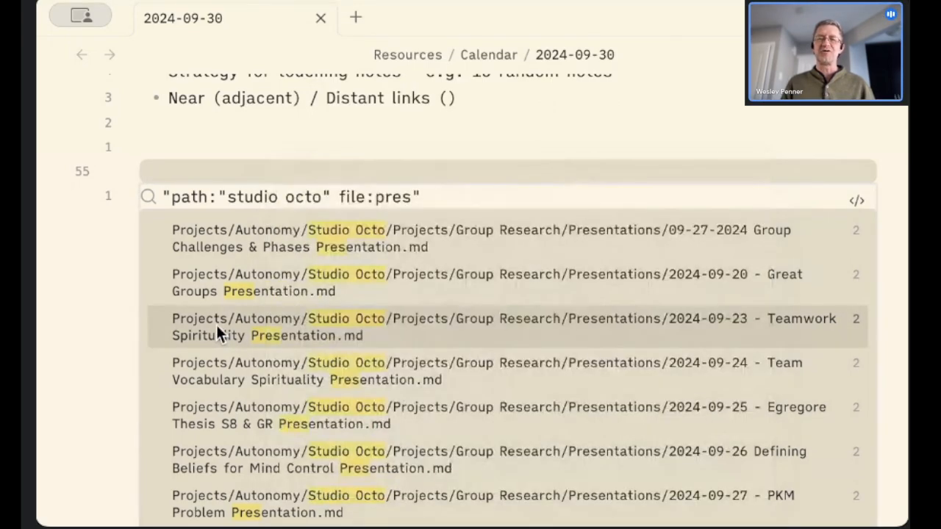
Insert the 2024-09-23 Teamwork Spirituality Presentation result as a link above the query block, with a blank line before it
left_click_drag(216, 330, 293, 131)
key("Home")
mouse_move(292, 143)
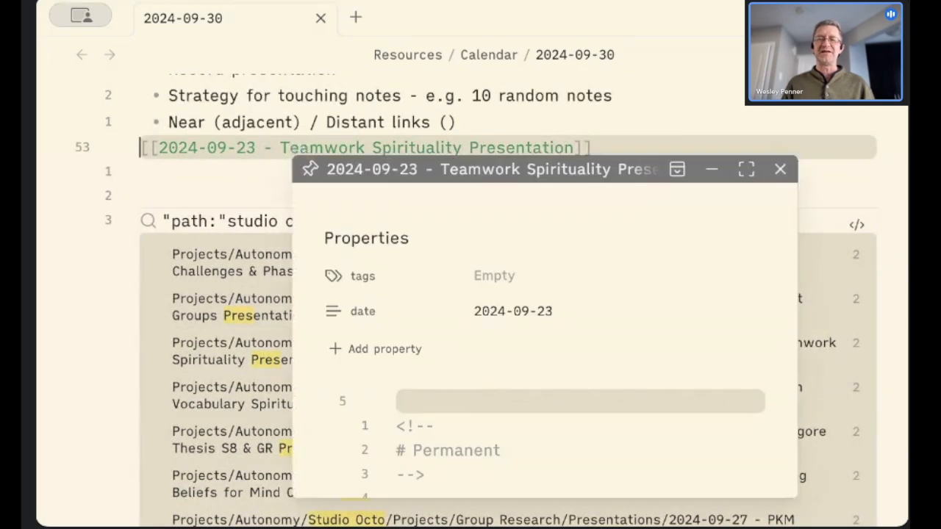
key("Return")
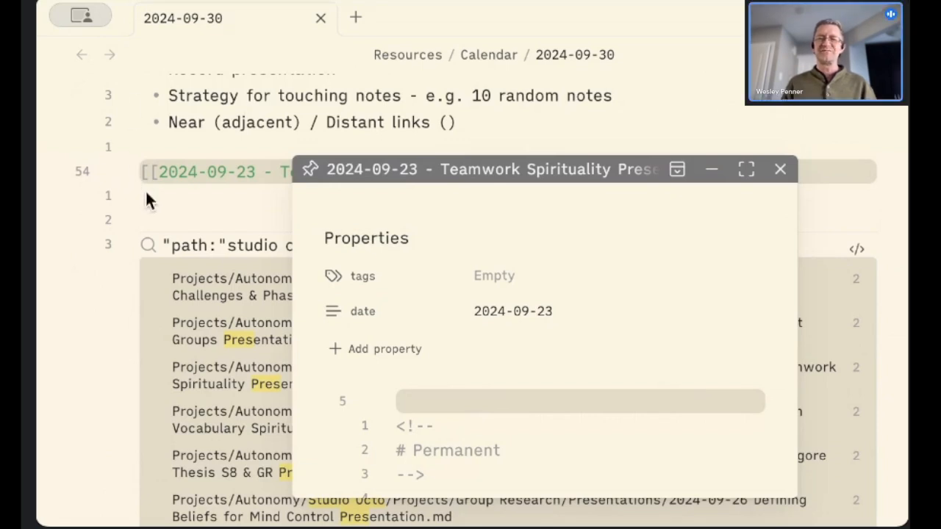
Point the Teamwork Spirituality Presentation link to that note's Collaboration as Ethic heading
key("Left")
key("Left")
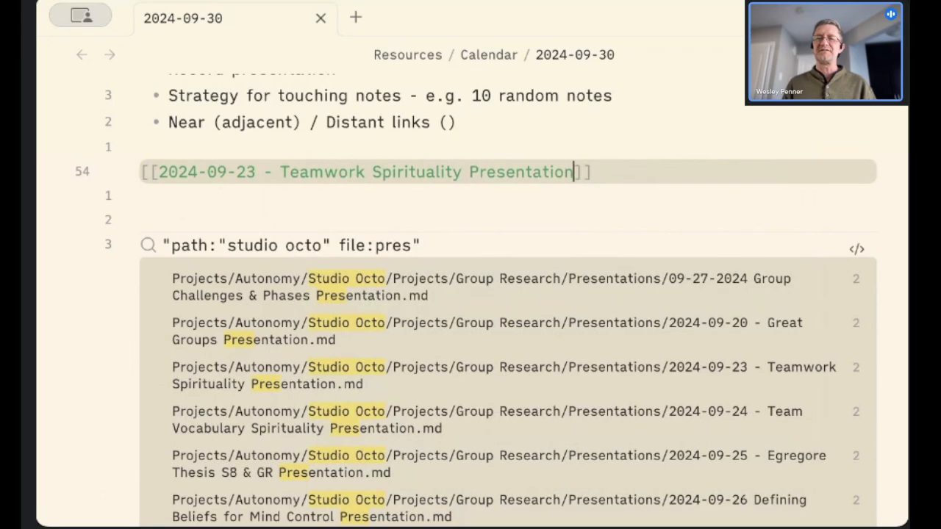
type("#")
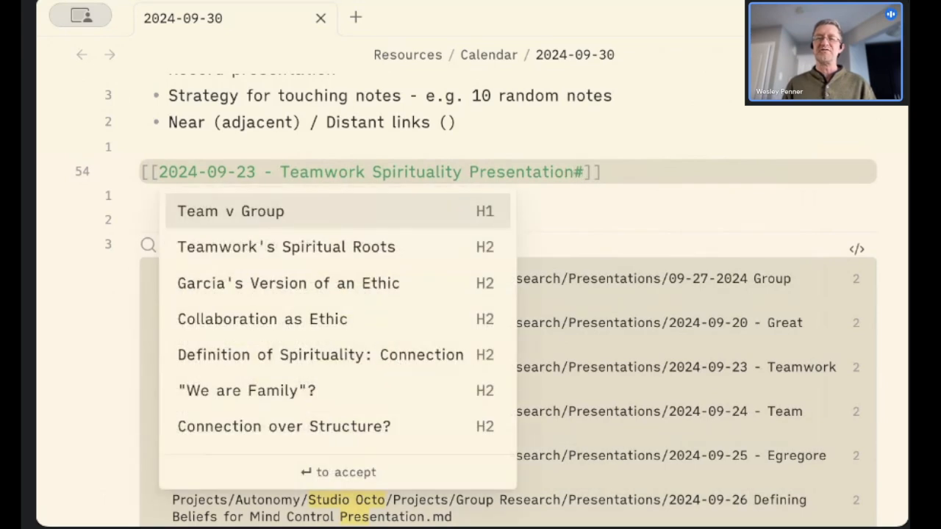
key("Down")
key("Down")
key("Down")
key("Return")
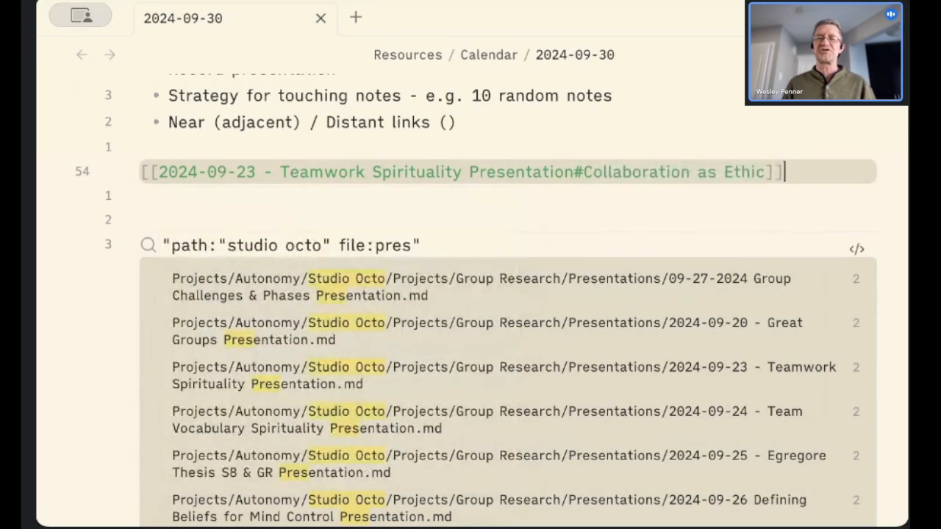
Turn the heading link into an embed by prefixing it with an exclamation mark, and highlight that mark
key("Home")
type("!")
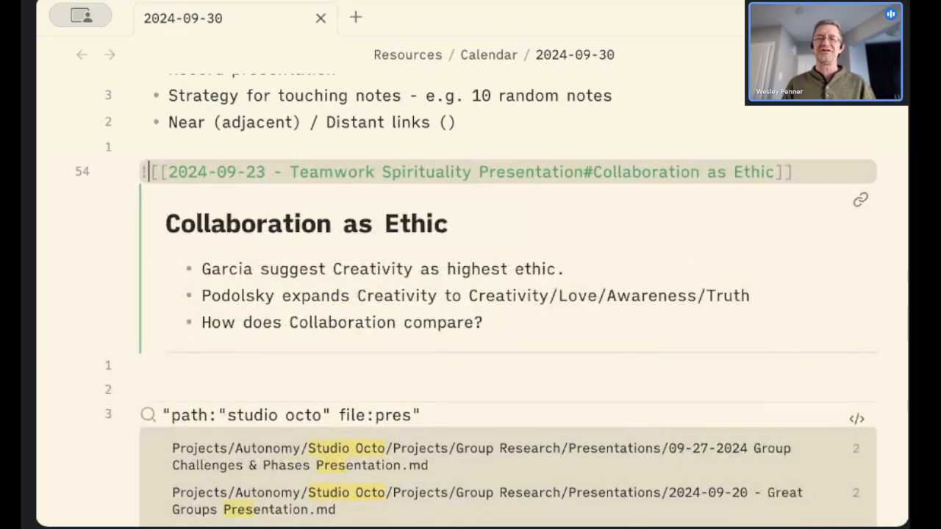
key("shift+Left")
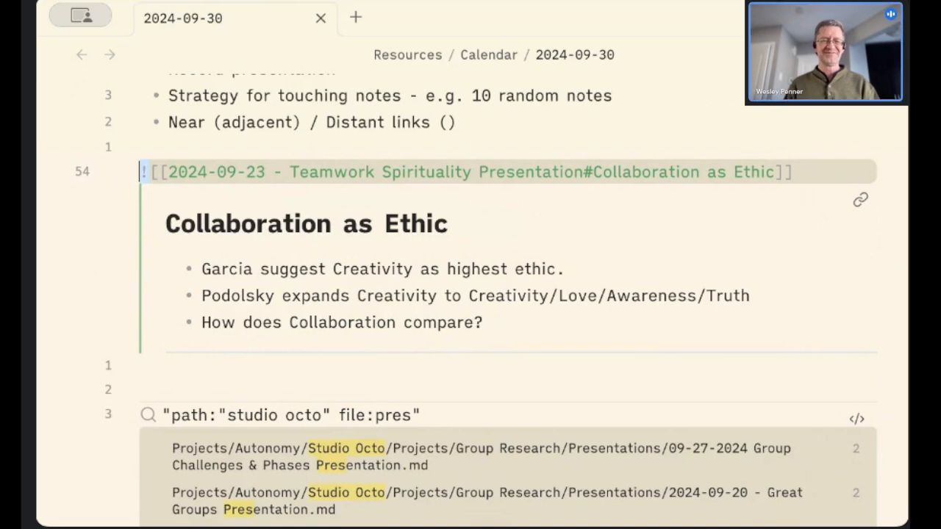
Open the query block's source and add the filter path:zettle between the studio octo path and the file filter
key("Down")
key("Down")
key("Down")
key("Down")
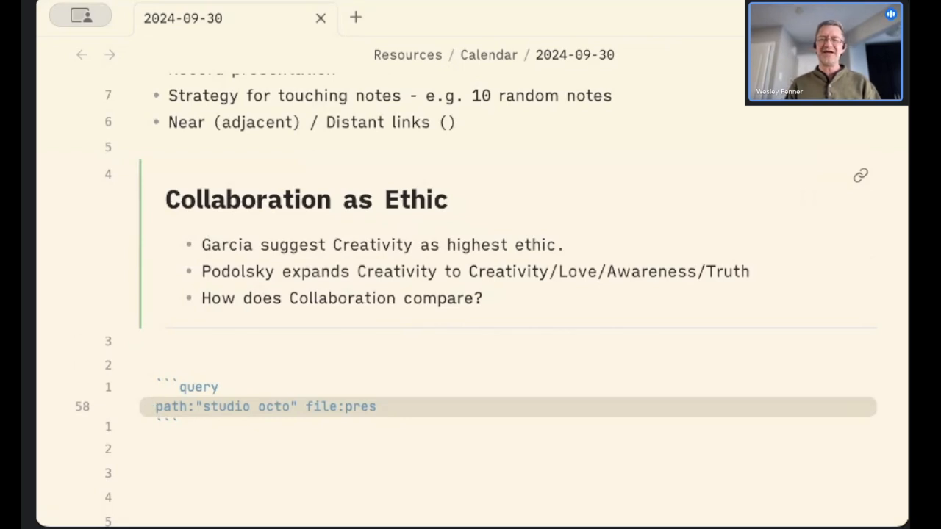
key("alt+Right")
key("alt+Right")
key("alt+Right")
key("alt+Right")
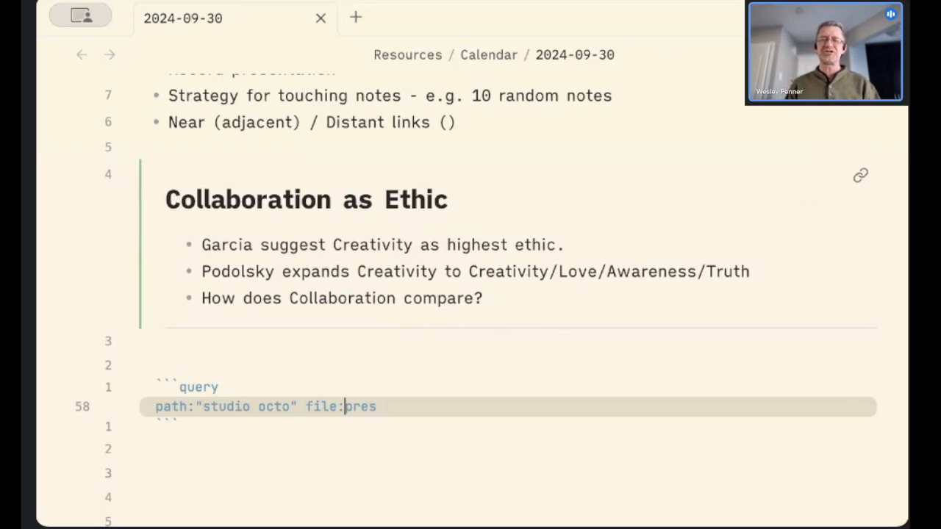
key("alt+Left")
key("alt+Left")
key("alt+Left")
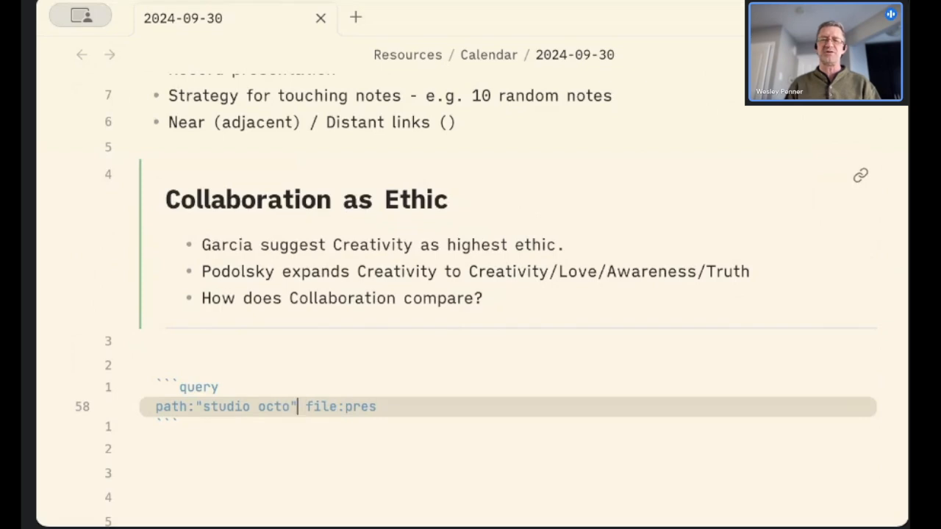
type("path ")
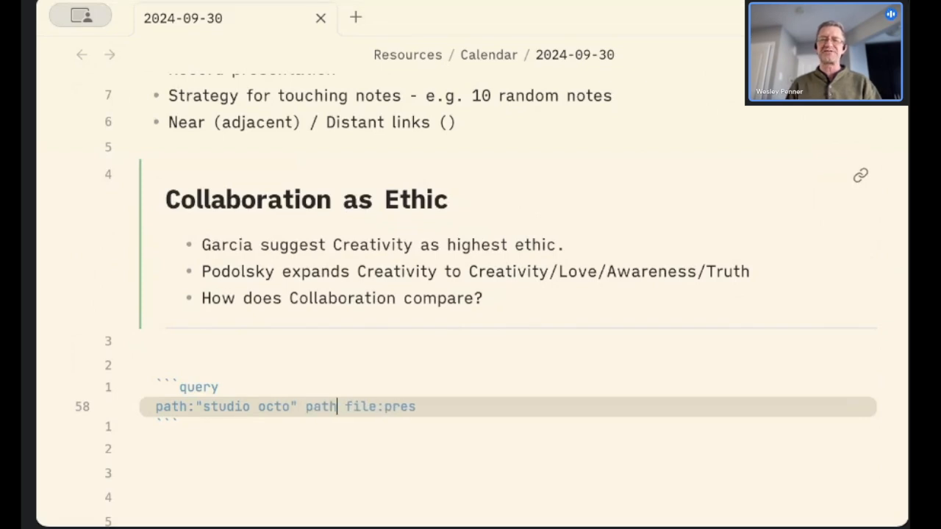
type(":zet")
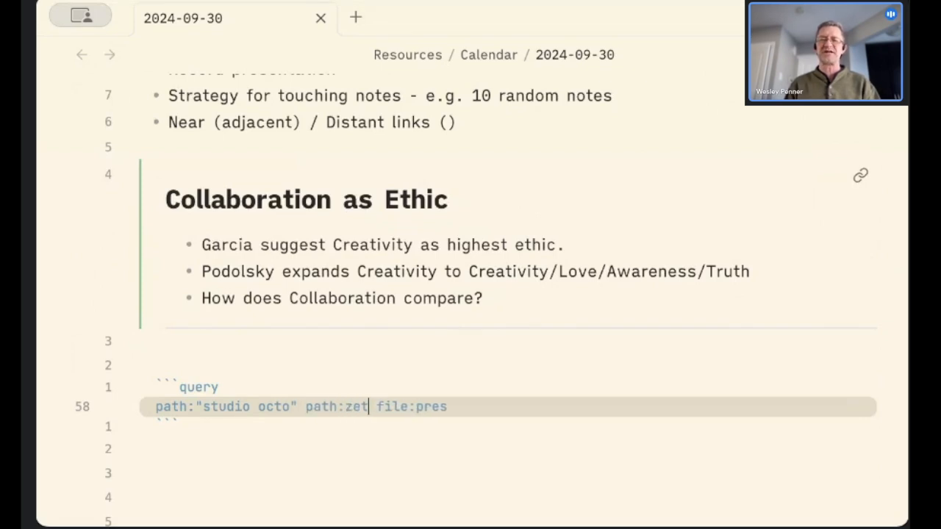
type("t")
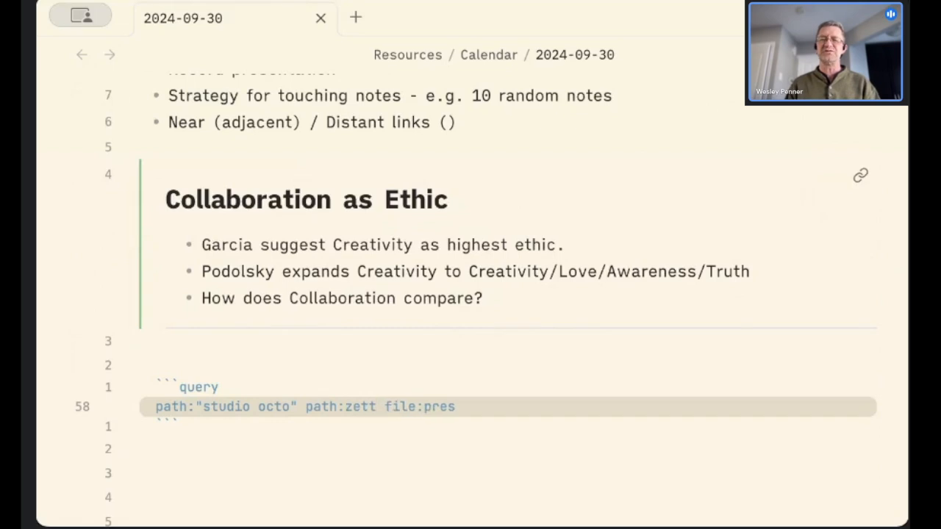
type("le")
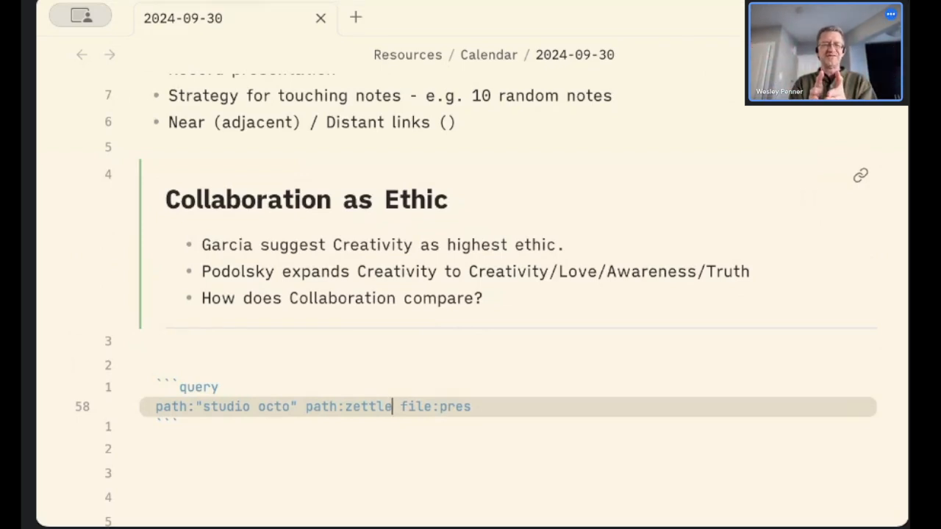
Insert the operator OR between the query's two path filters
key("Left")
key("Left")
key("Left")
key("Left")
key("Left")
key("Left")
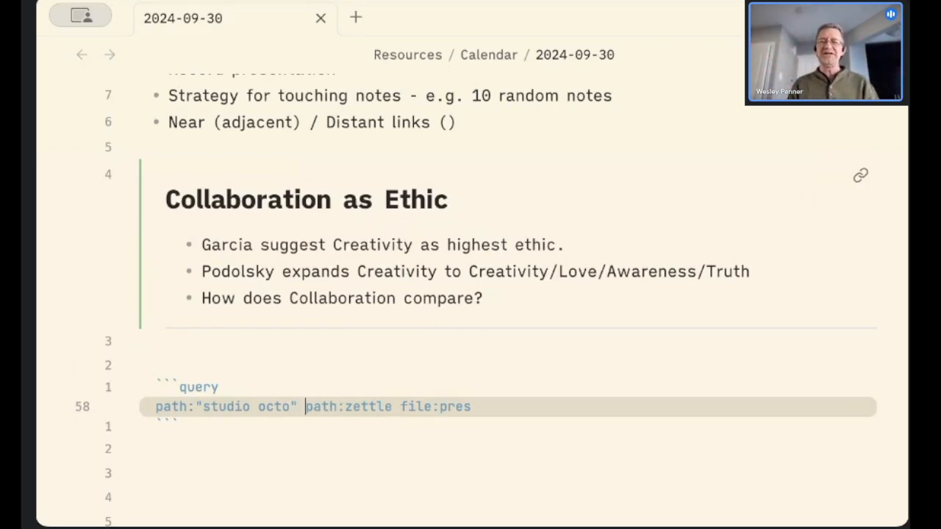
type("OR")
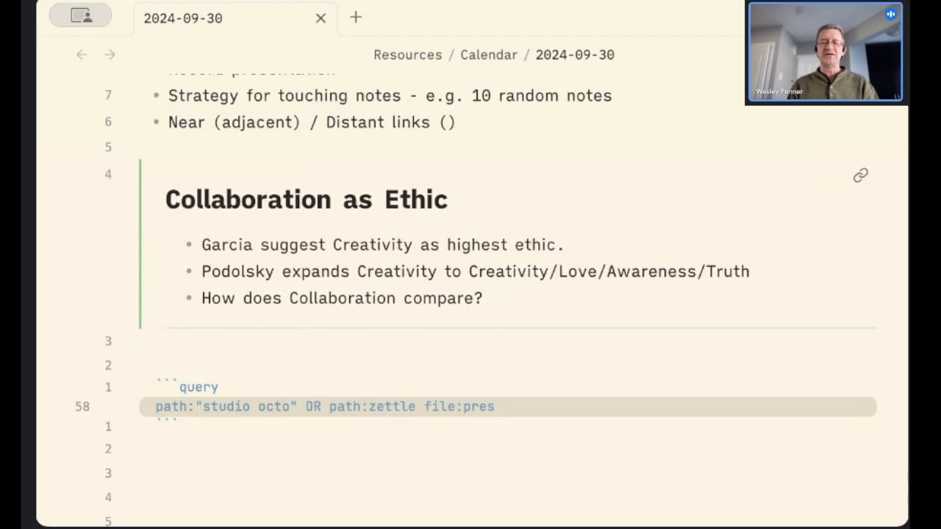
Enclose the two OR-joined path filters in parentheses and render the query results
key("Right")
key("Right")
key("Right")
key("Right")
key("Right")
key("Right")
key("Right")
key("Right")
key("Right")
key("Right")
key("Right")
key("Right")
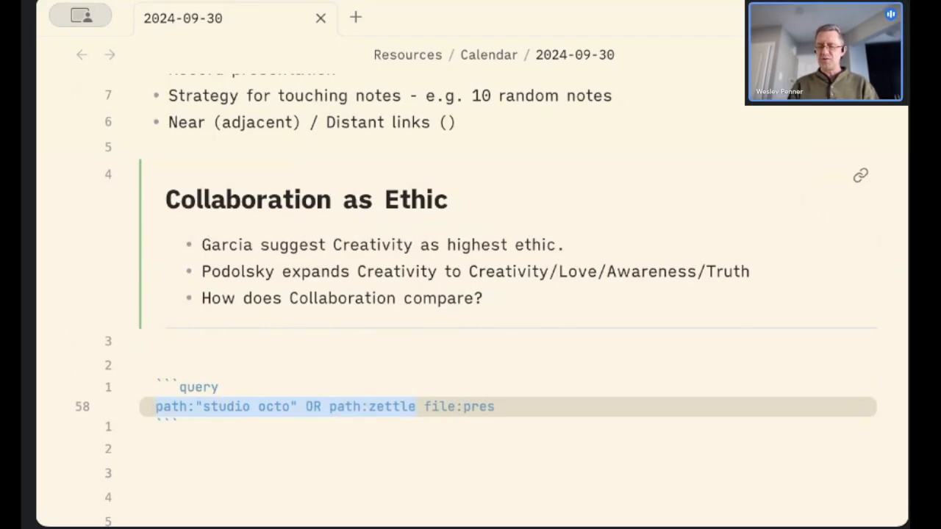
type("(")
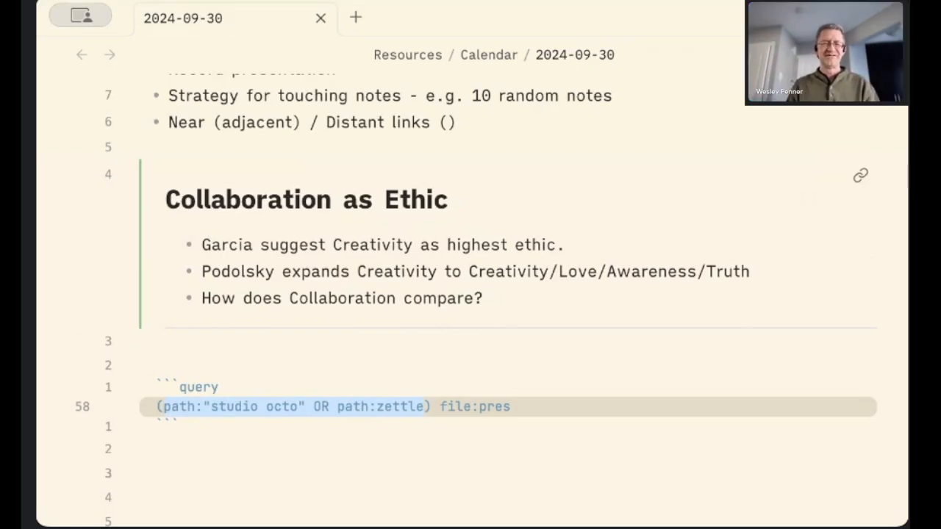
left_click(162, 388)
key("Up")
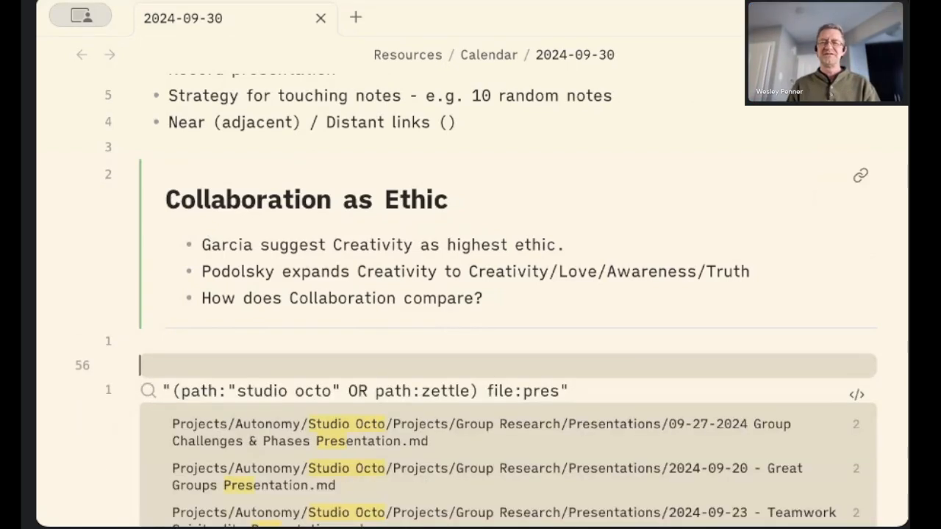
Browse the rendered query results for presentation files from both the Studio Octo and Zettlekasten folders
scroll(324, 447, "down", 5)
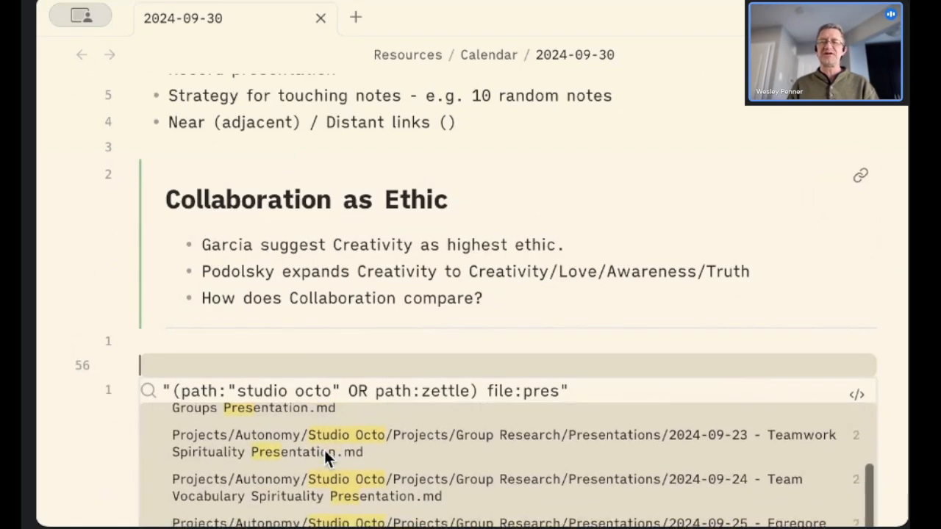
scroll(324, 448, "down", 6)
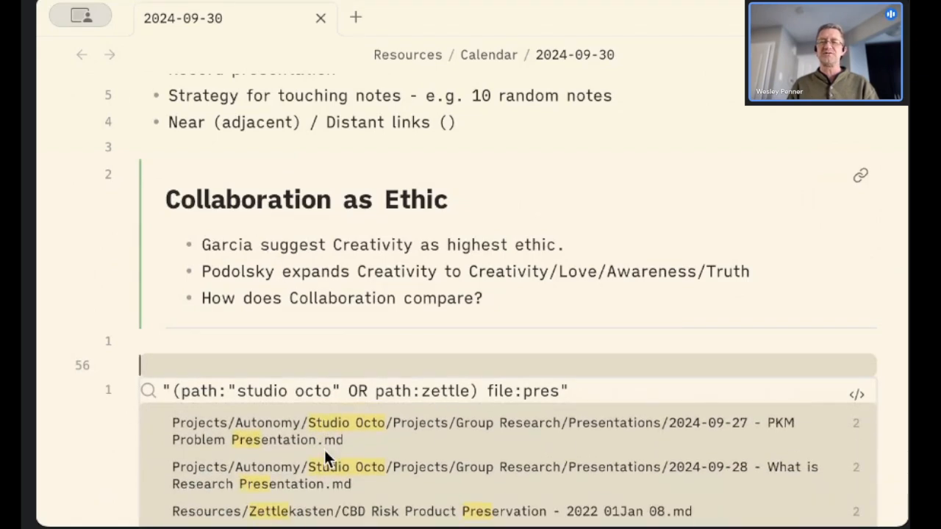
scroll(324, 448, "down", 1)
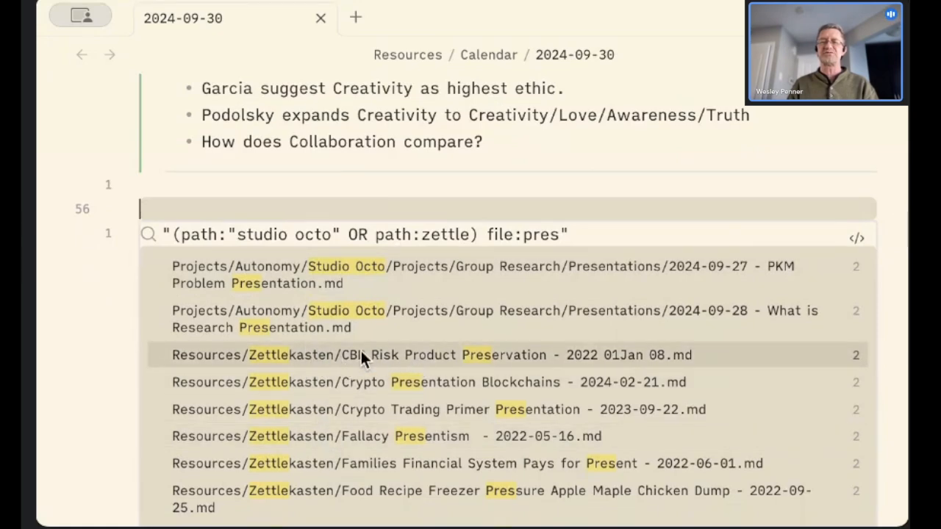
scroll(353, 409, "down", 5)
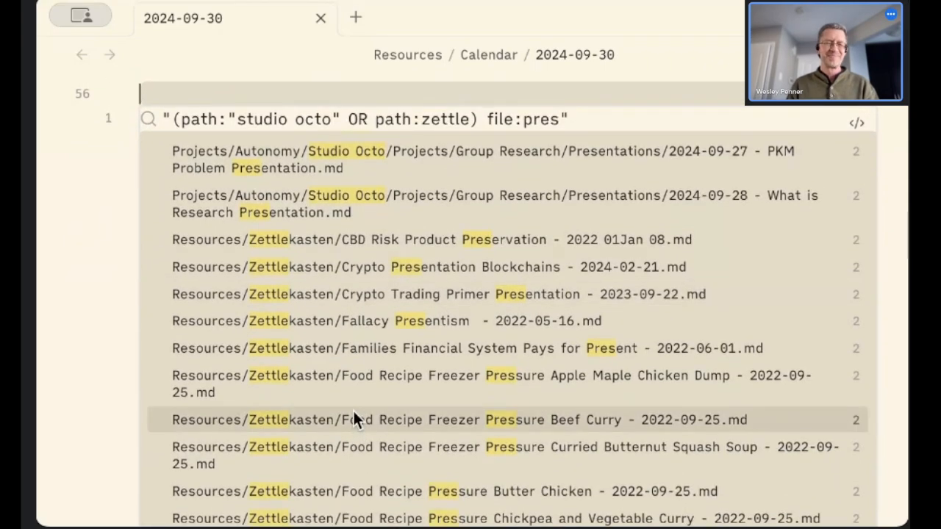
scroll(352, 411, "up", 2)
scroll(352, 409, "up", 10)
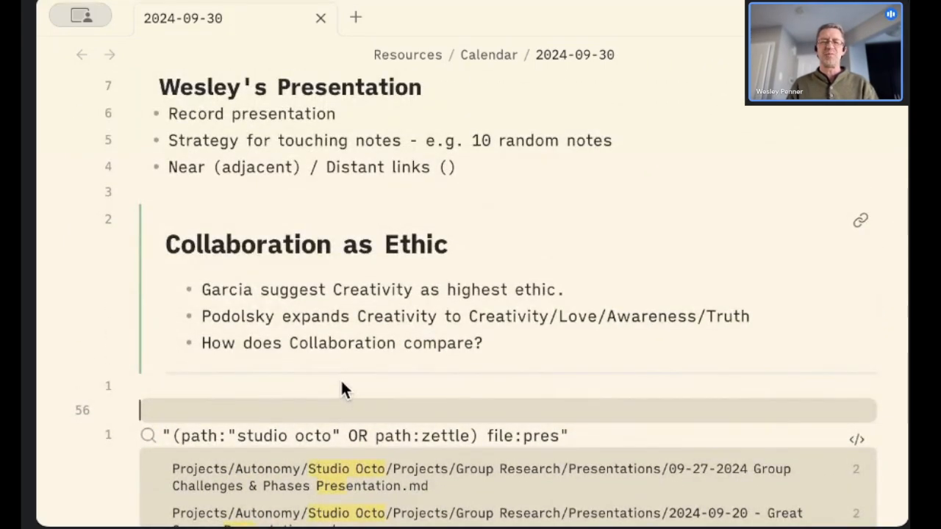
Reopen the query block's source and append the lowercase operator section: after the file filter
key("Down")
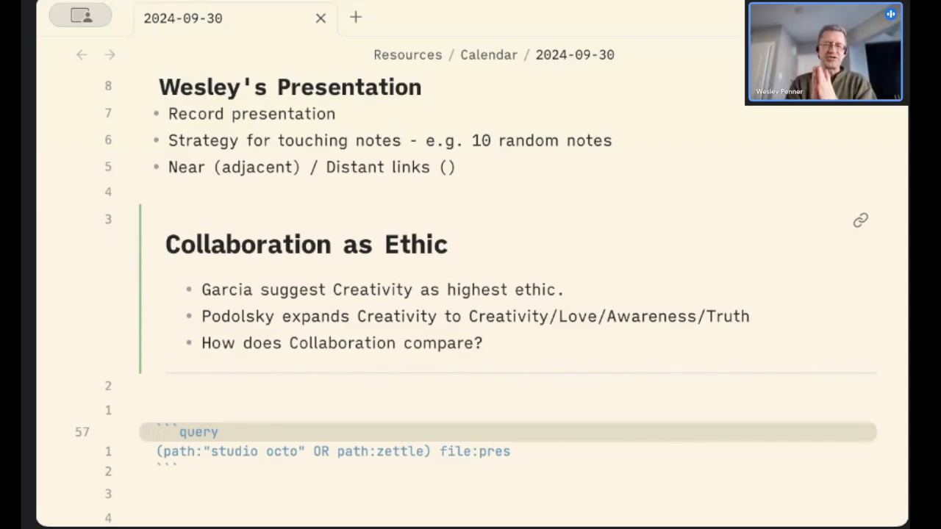
key("Down")
key("End")
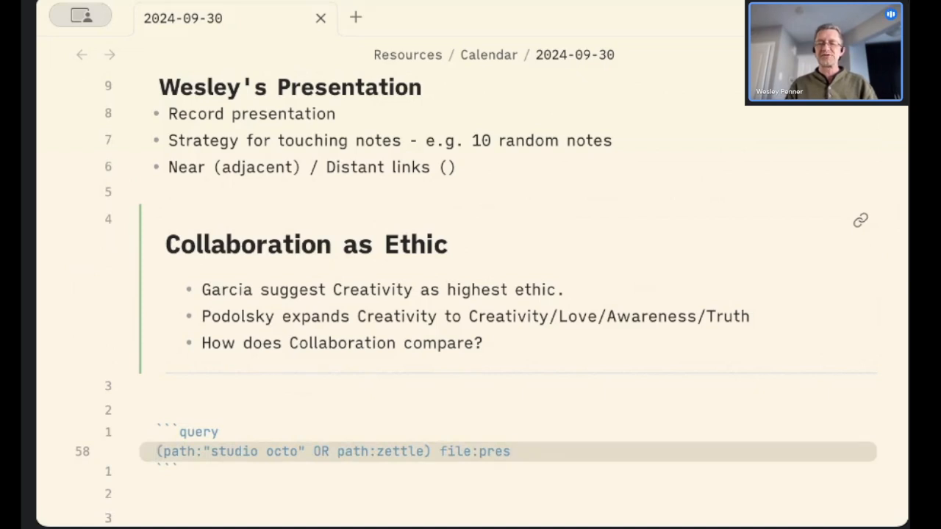
type("Secti")
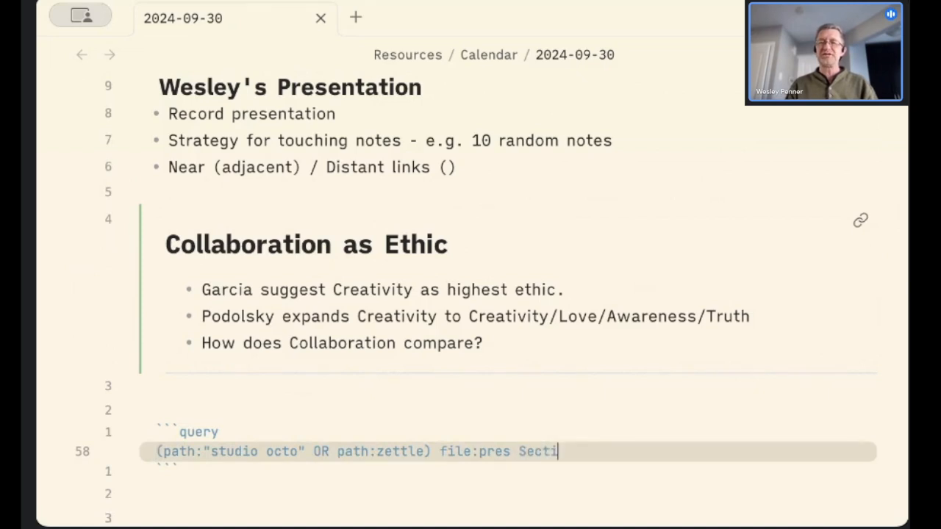
type("on")
key("ctrl+BackSpace")
type("section:")
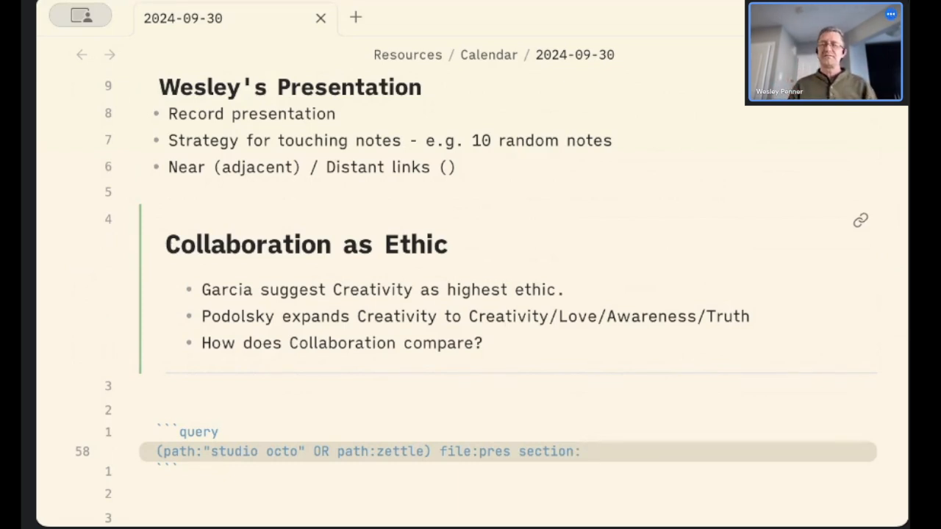
Enclose the section: operator at the end of the query in parentheses
key("ctrl+shift+Left")
key("ctrl+shift+Left")
type("(")
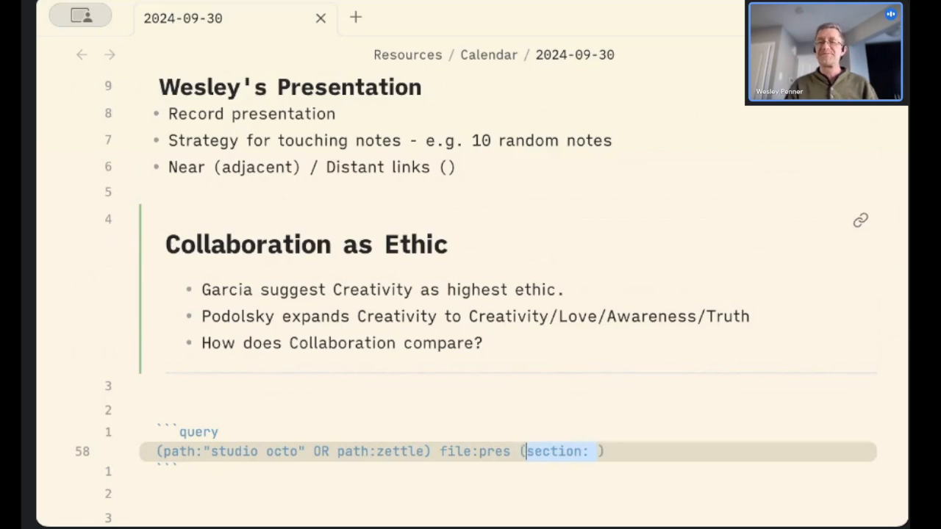
Enter PKM as the section search term inside the parentheses and render the query results
key("Right")
key("Right")
key("Left")
key("Left")
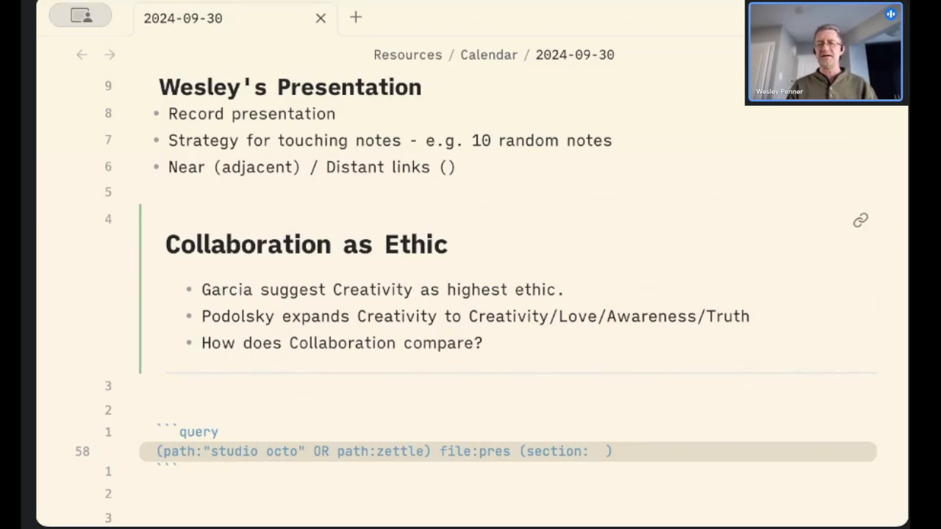
type("PKM")
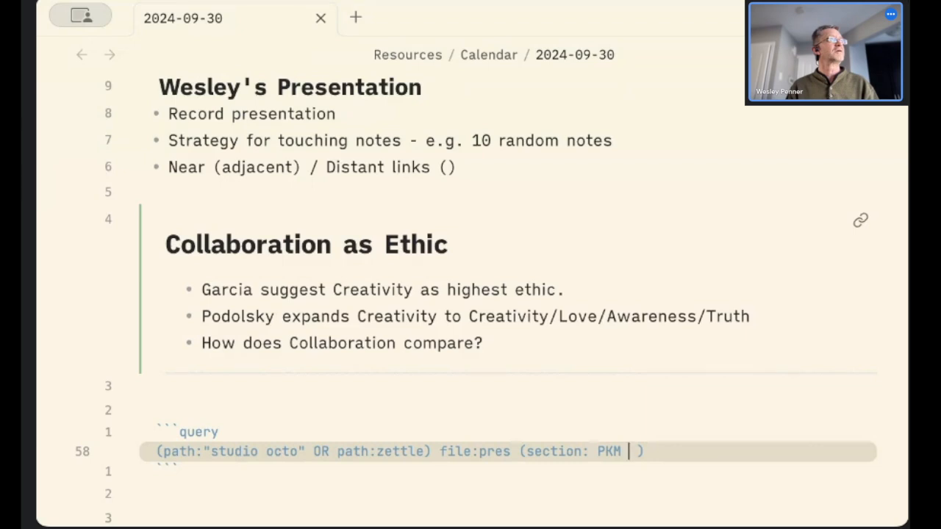
key("Up")
key("Up")
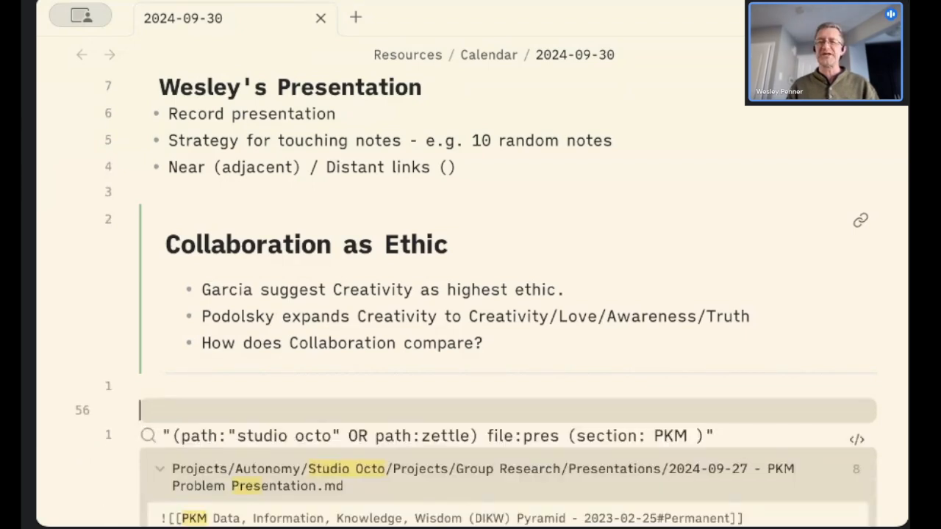
Reopen the query block's source, add Reading as a second section search term after PKM, and render the query results
key("Up")
key("Down")
scroll(303, 386, "down", 5)
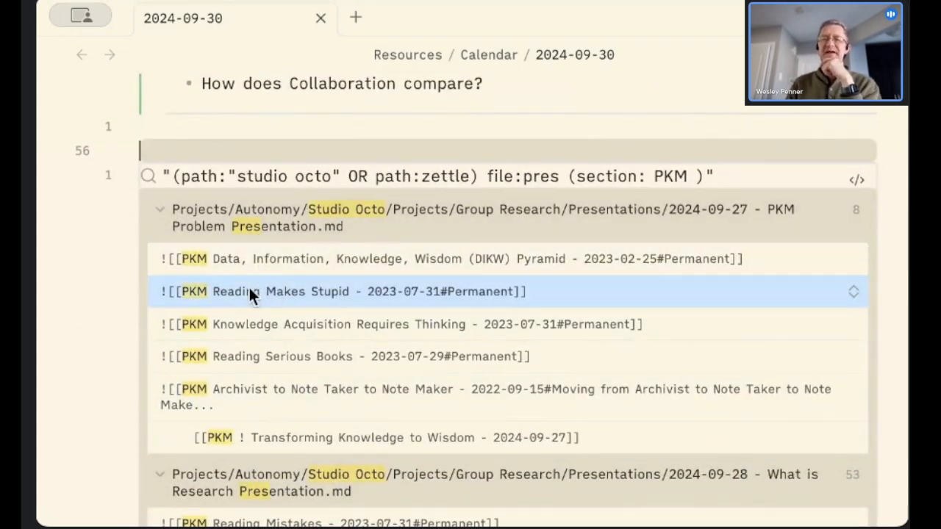
scroll(272, 293, "up", 3)
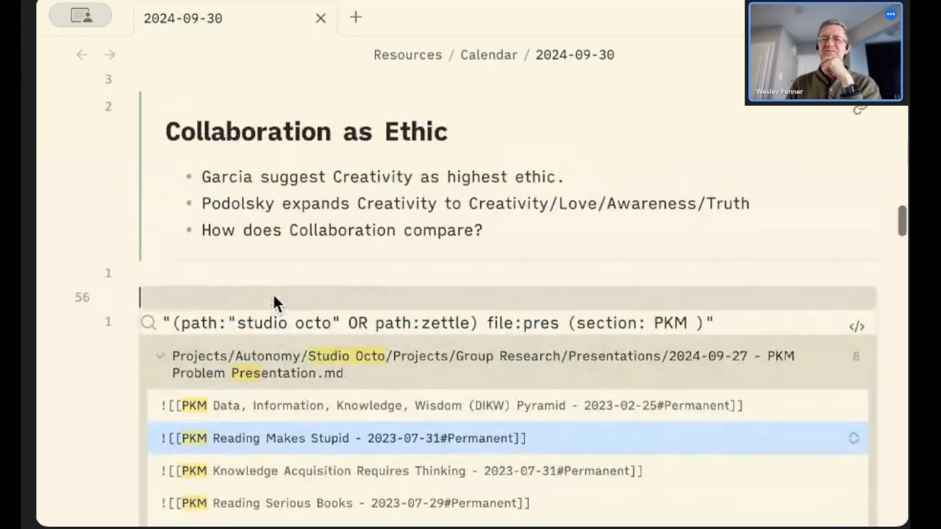
left_click(268, 273)
key("Down")
key("Down")
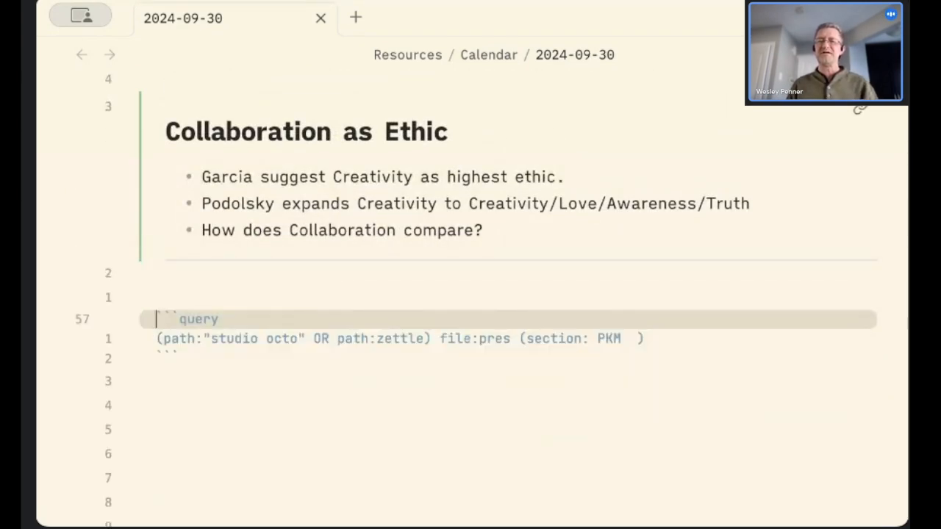
key("Down")
key("End")
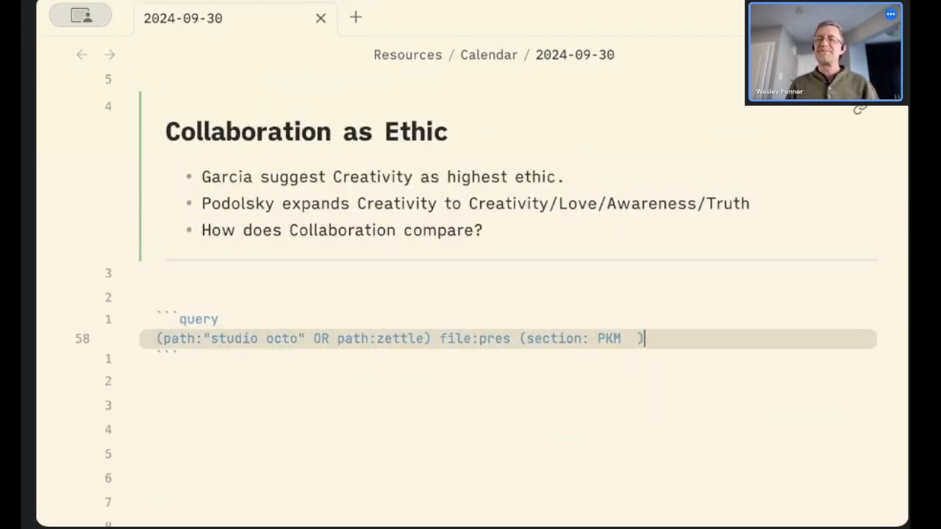
left_click(636, 26)
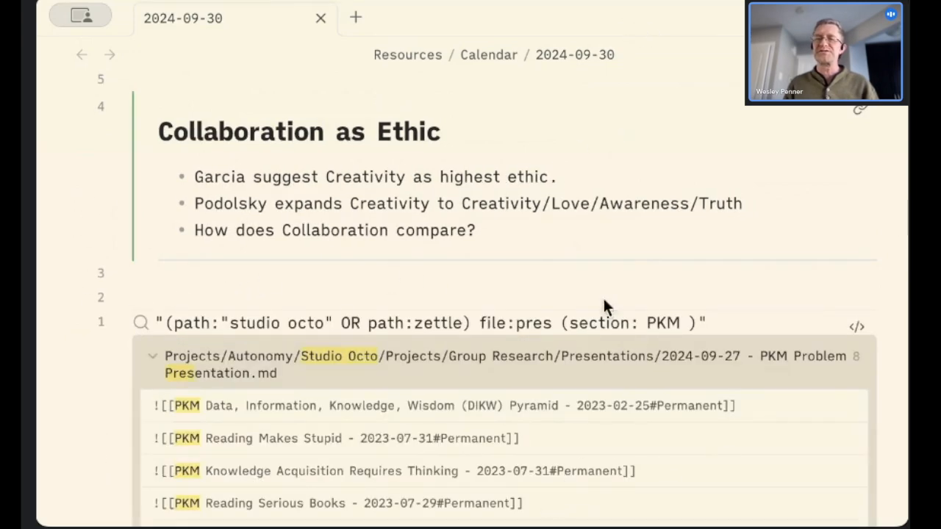
left_click(604, 307)
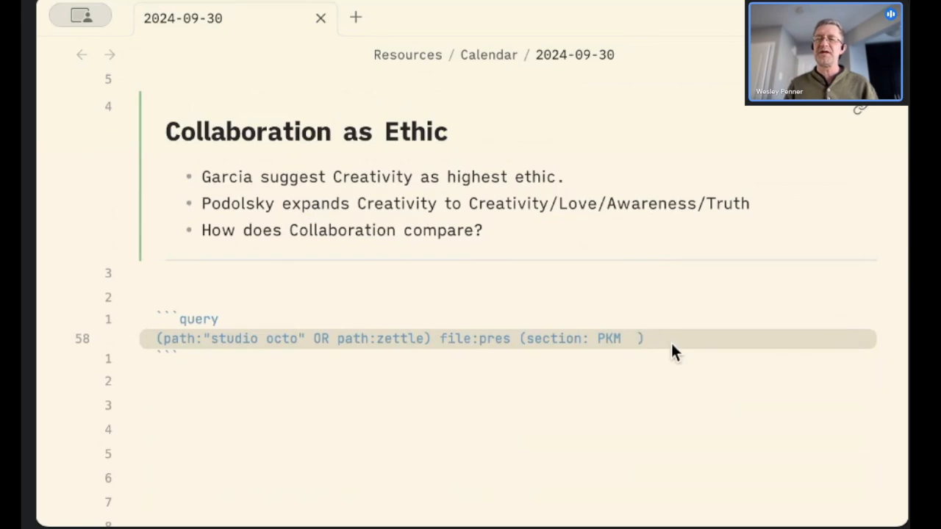
type("Read ")
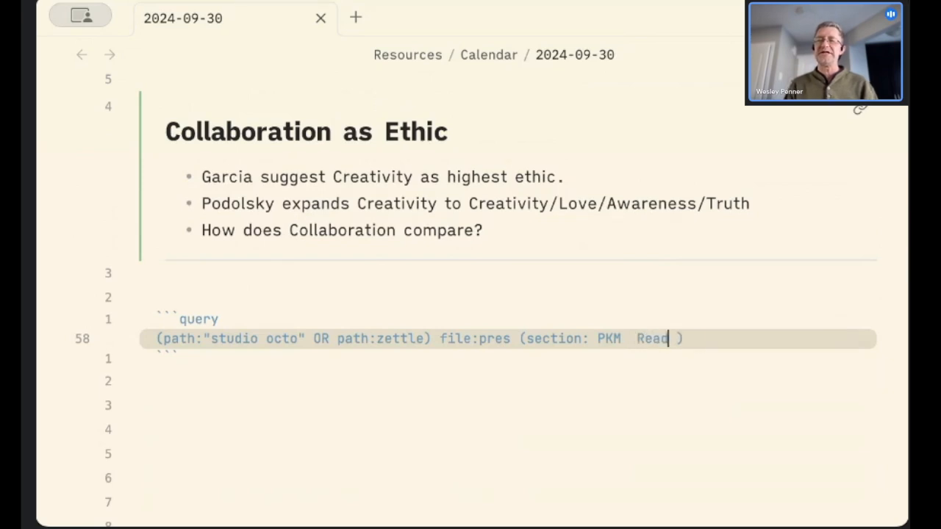
type("ing")
key("Up")
key("Up")
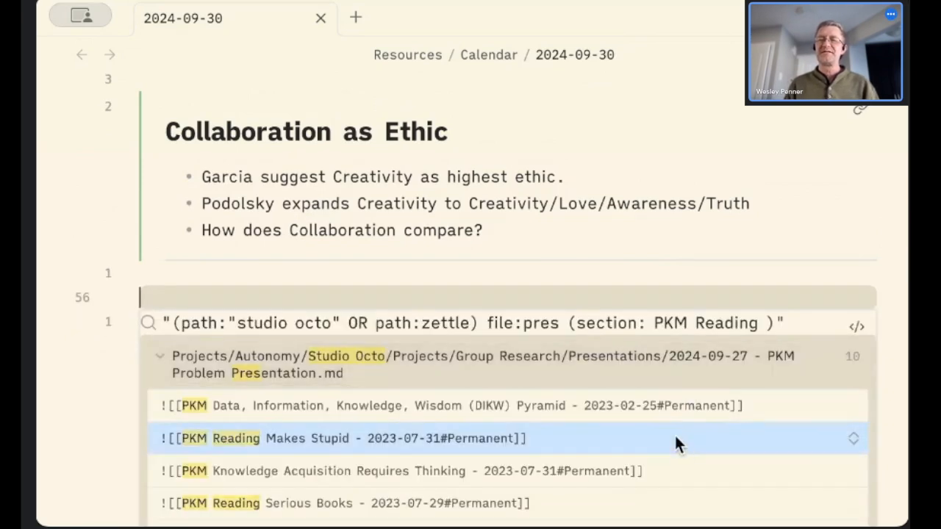
Browse the rendered query results for lines matching PKM and Reading across the Studio Octo presentation files
scroll(675, 438, "down", 10)
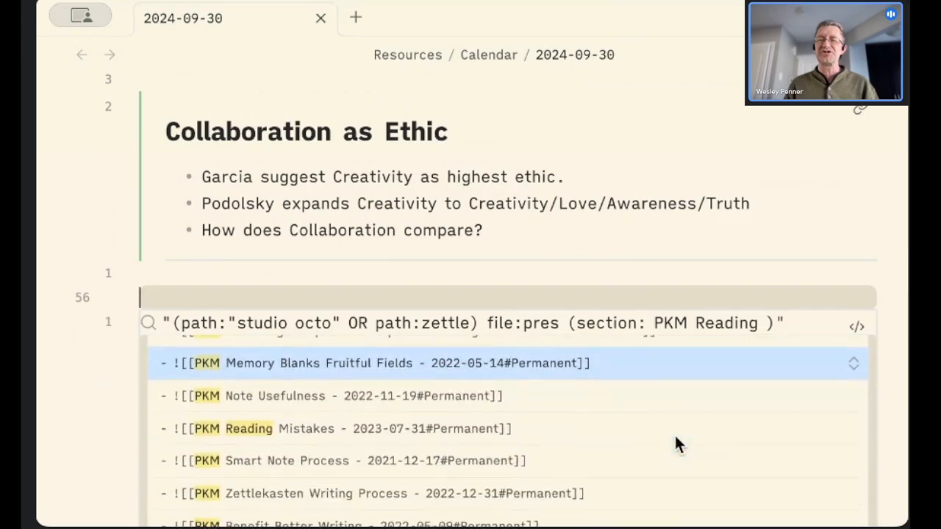
scroll(67, 427, "down", 5)
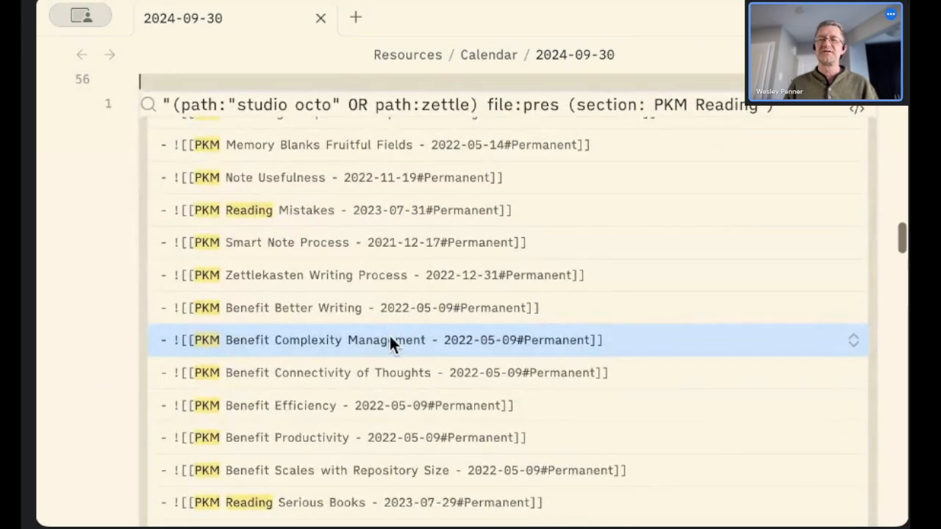
scroll(388, 334, "up", 3)
scroll(383, 285, "down", 1)
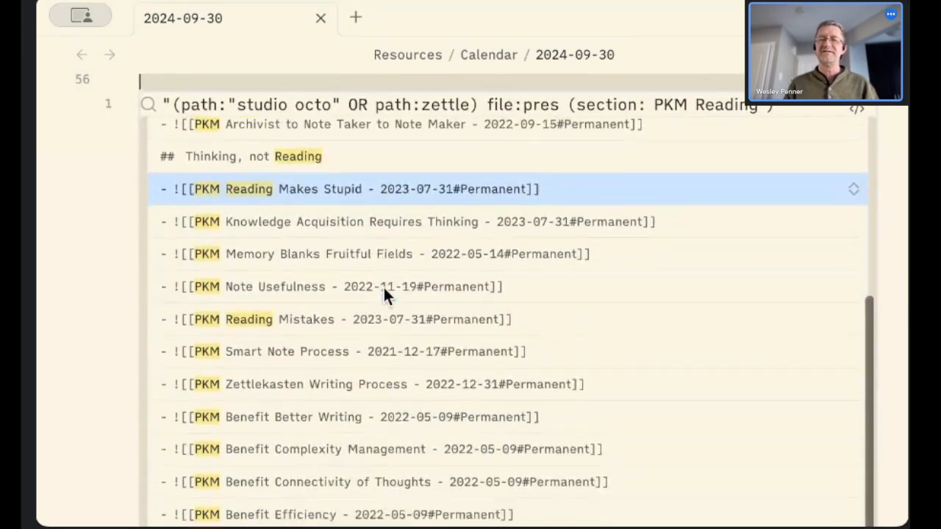
scroll(383, 287, "down", 10)
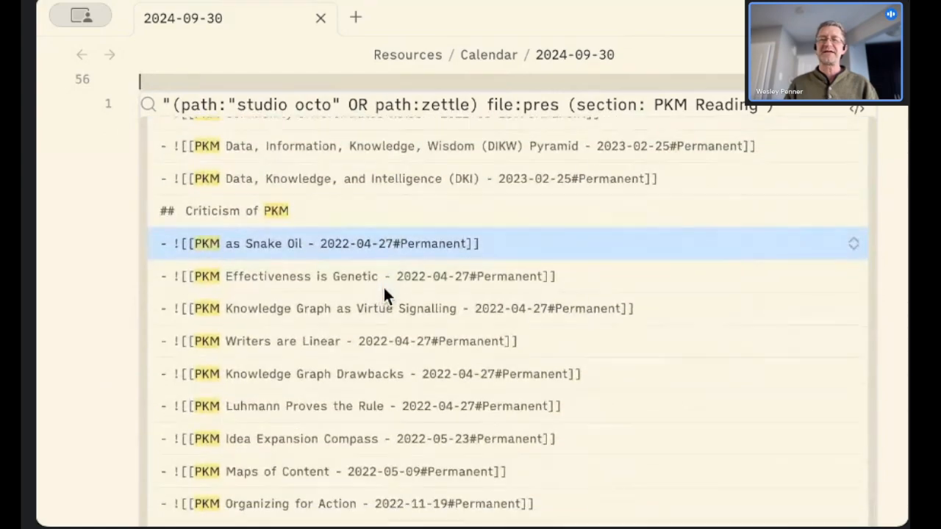
scroll(383, 288, "down", 15)
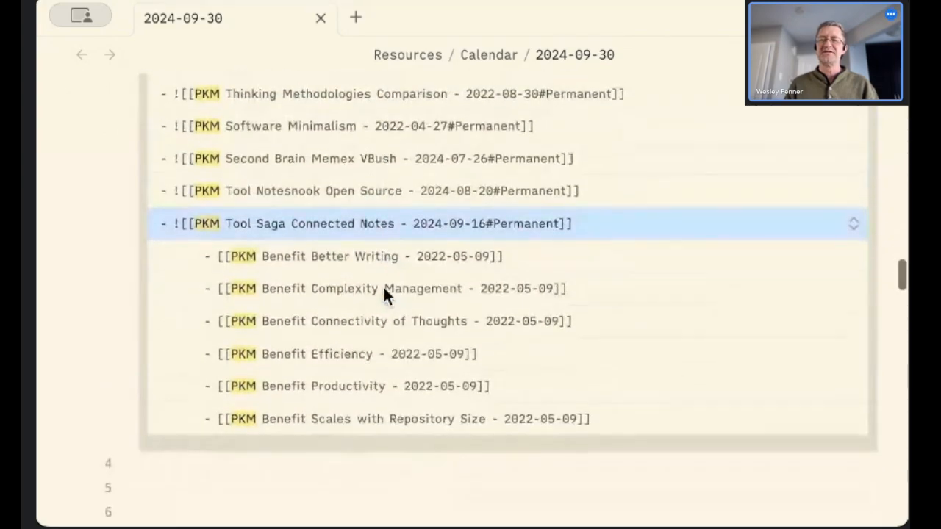
scroll(383, 285, "up", 10)
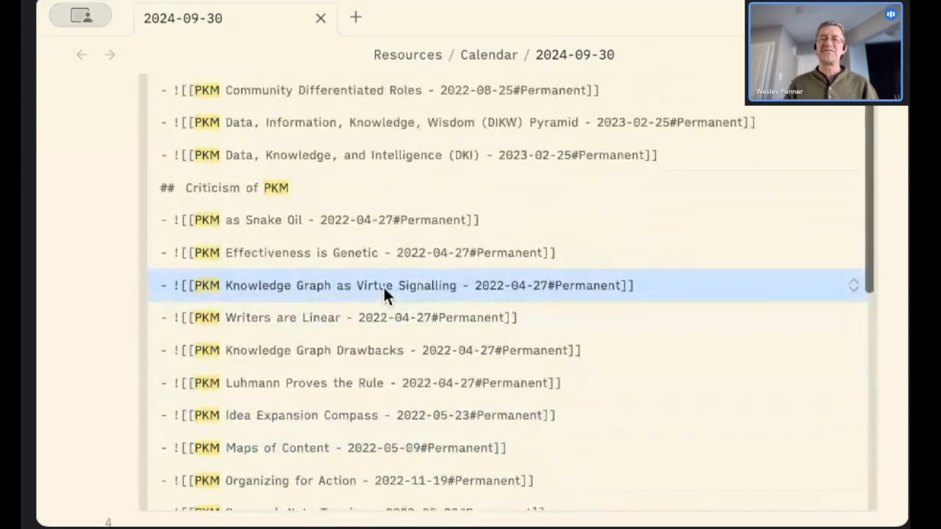
scroll(383, 287, "up", 4)
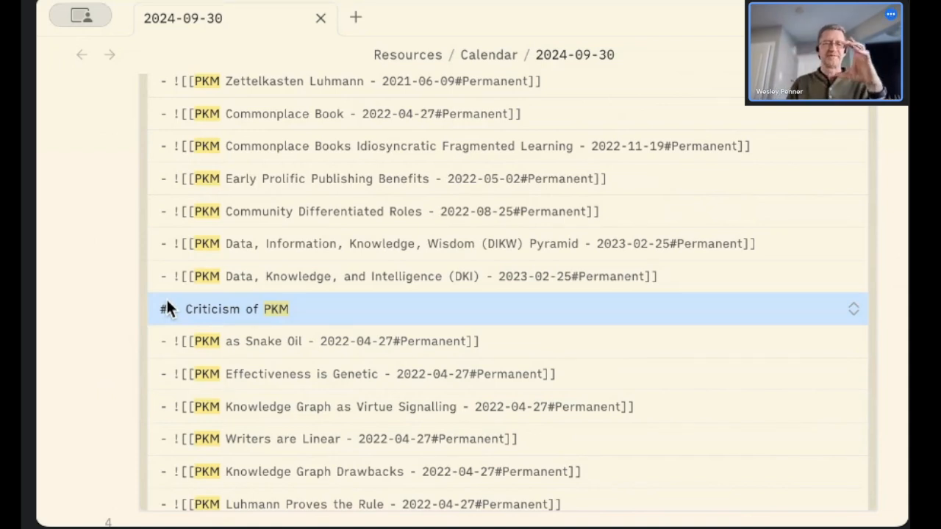
scroll(166, 294, "up", 5)
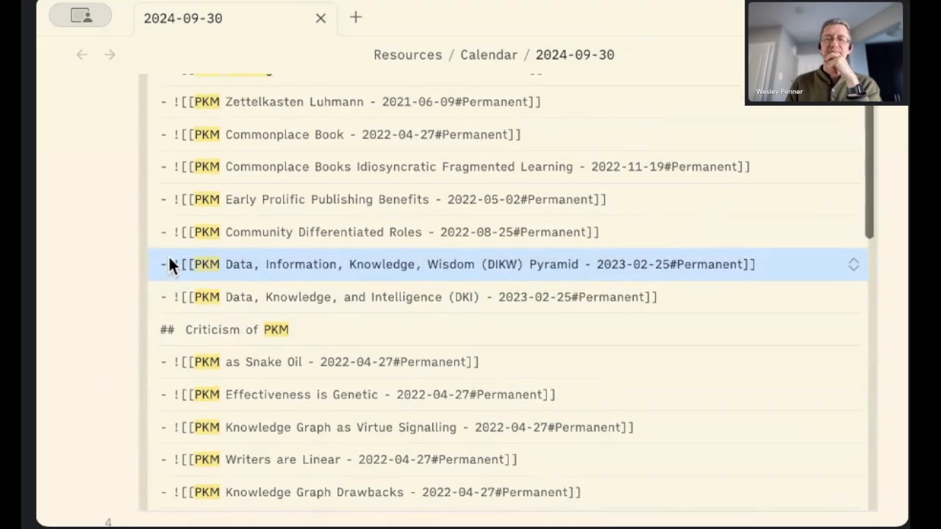
scroll(169, 261, "up", 10)
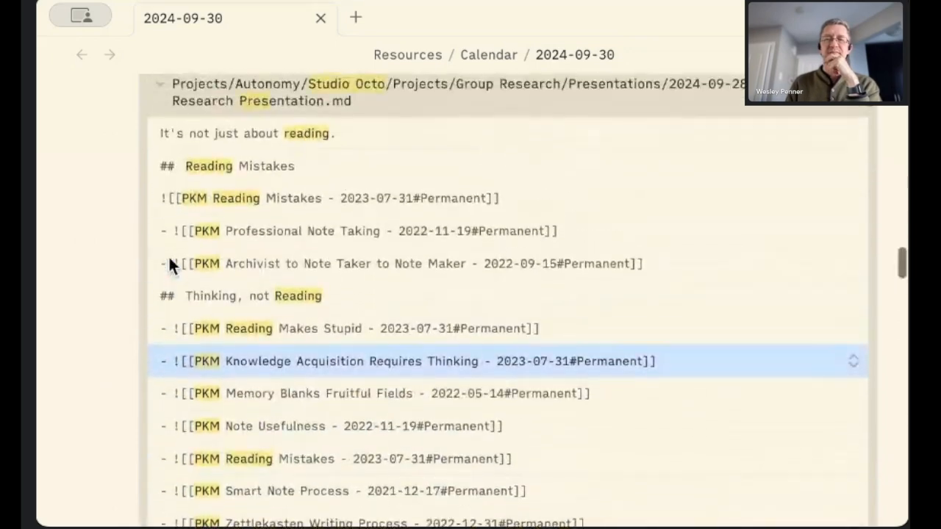
scroll(169, 260, "up", 6)
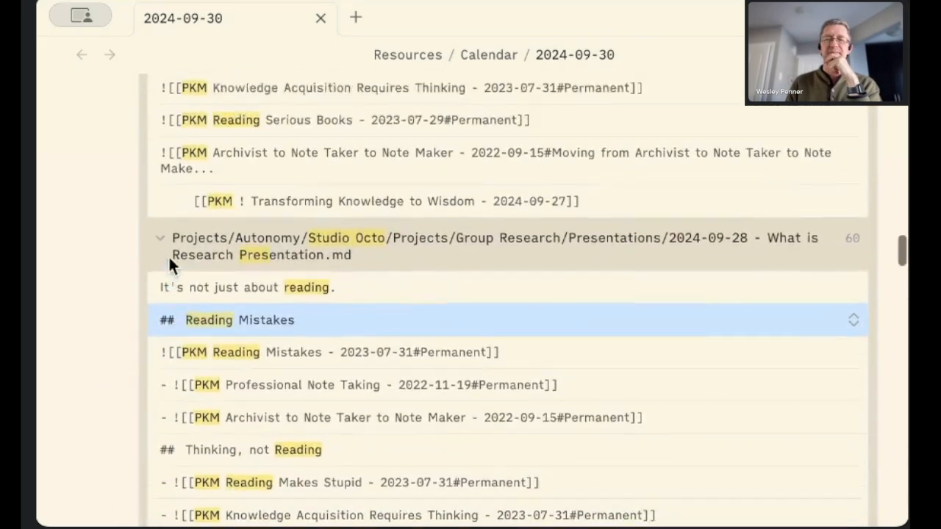
scroll(169, 255, "up", 4)
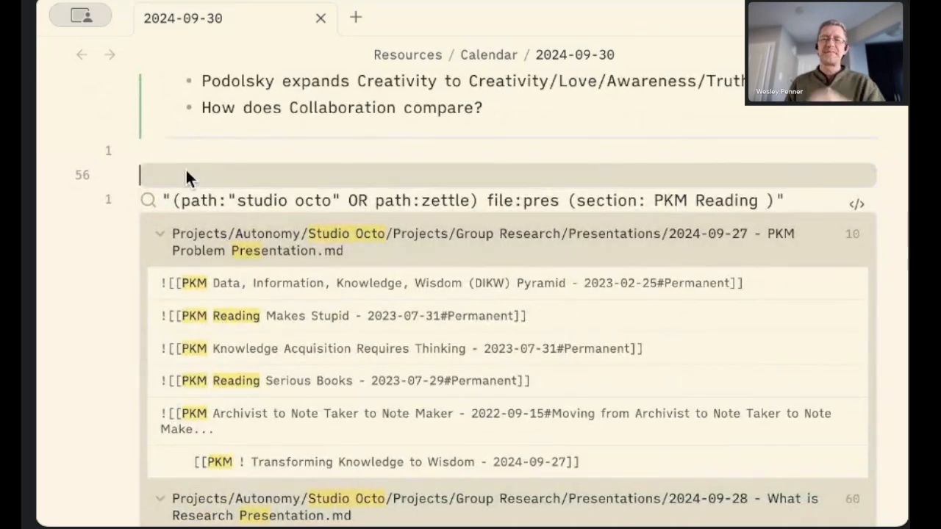
Reopen the query block's source and highlight the space inside the quoted path "studio octo"
key("Down")
key("Down")
key("Up")
key("Up")
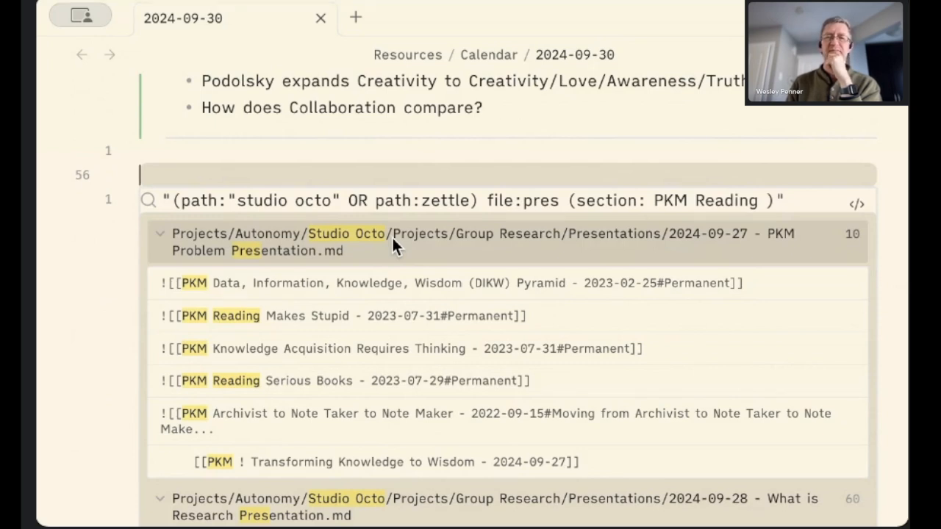
key("Down")
key("Down")
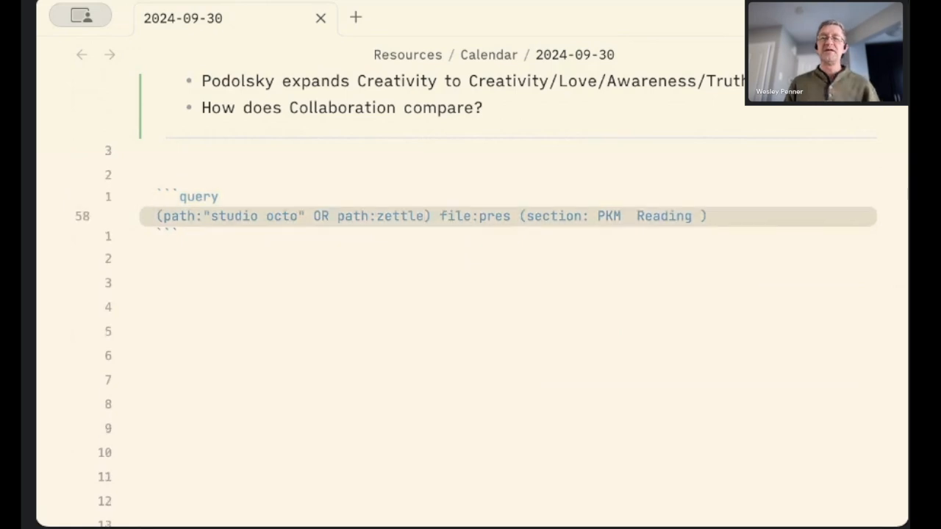
left_click(258, 216)
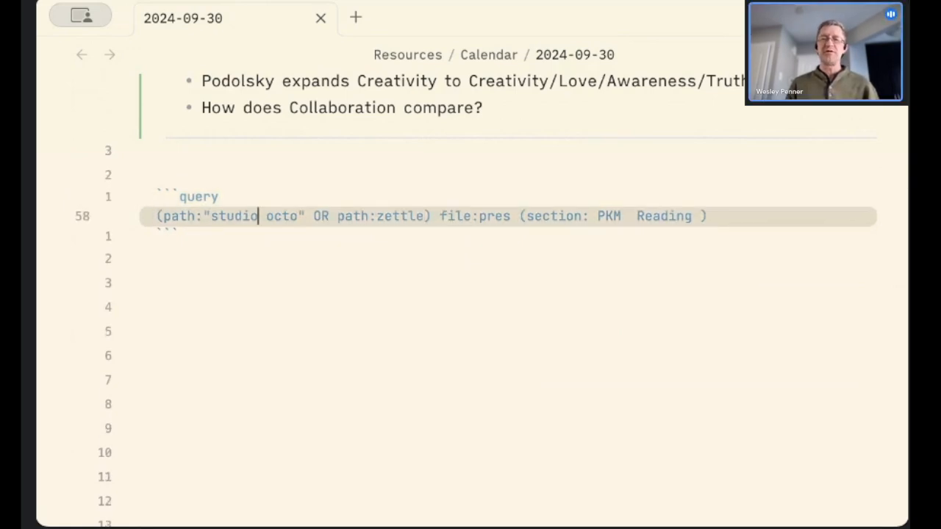
key("shift+Right")
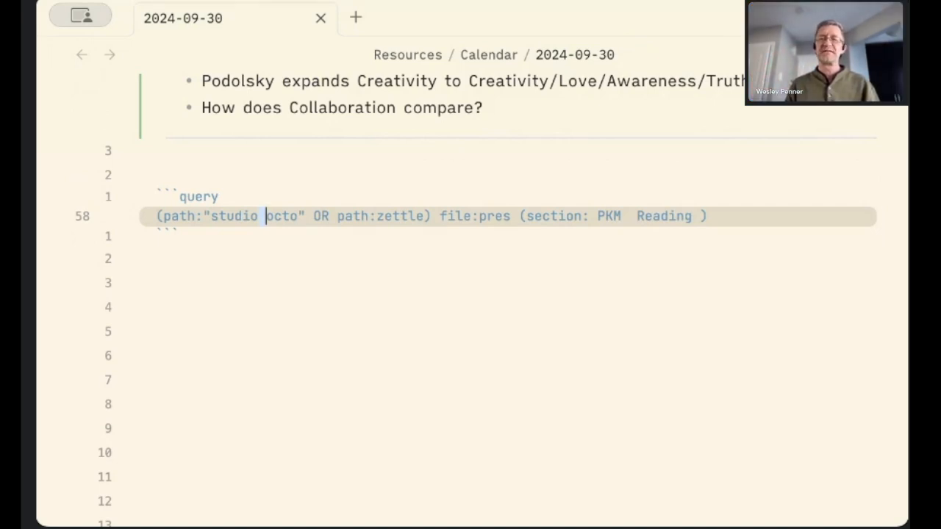
Highlight the :pres part of the file filter in the query
key("ctrl+Right")
key("ctrl+Right")
key("ctrl+Right")
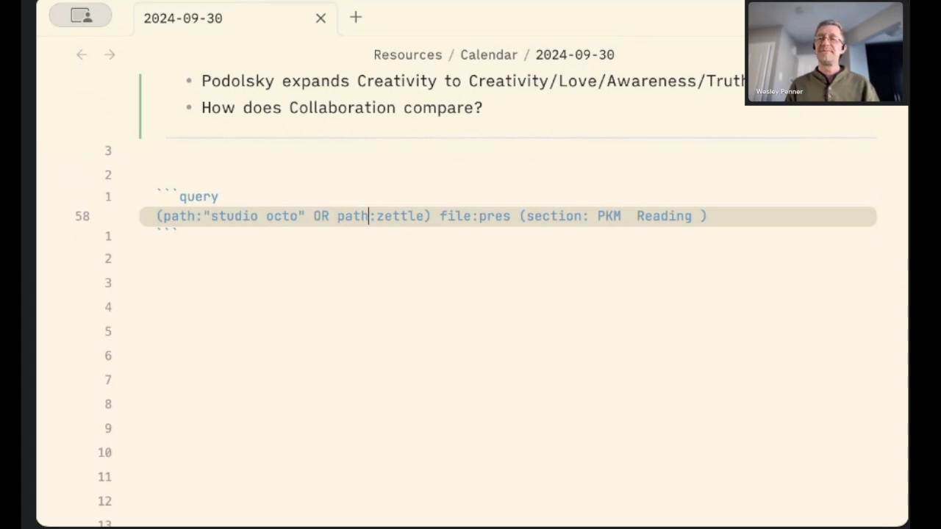
key("ctrl+Right")
key("ctrl+Right")
key("ctrl+Right")
key("ctrl+Right")
key("ctrl+shift+Left")
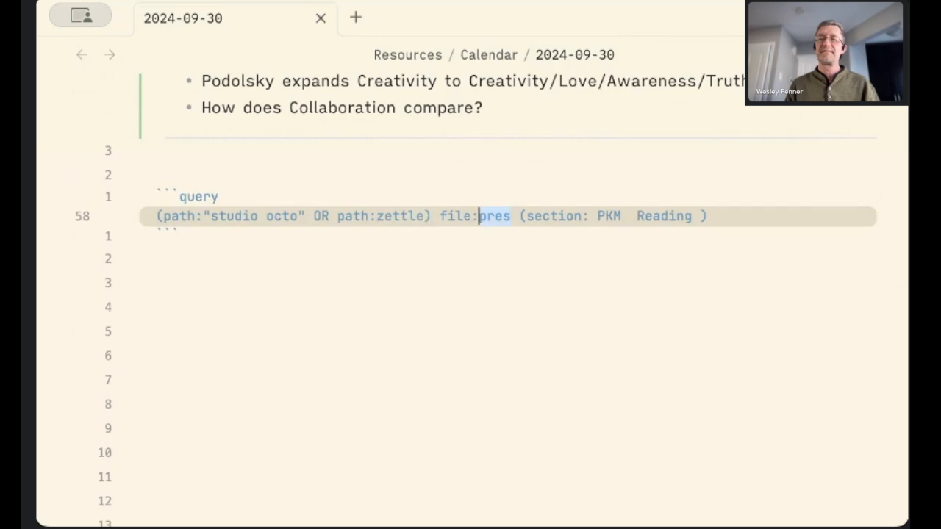
key("shift+Left")
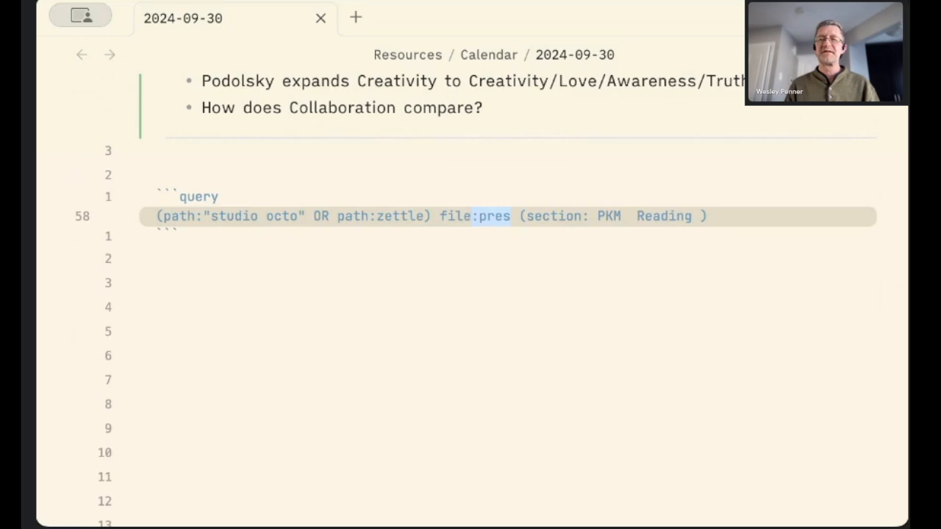
Highlight the whole parenthesised path group that combines "studio octo" OR zettle
key("alt+Left")
key("alt+Left")
key("alt+Left")
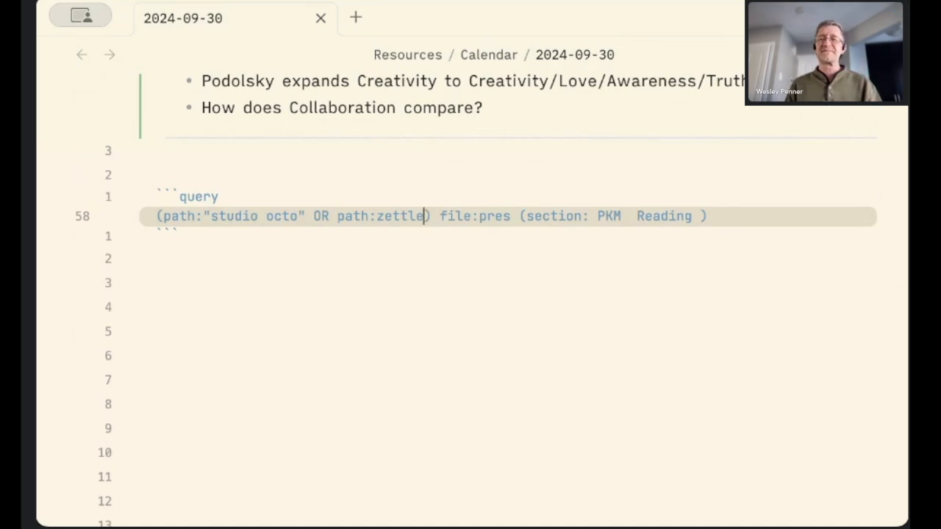
key("shift+Home")
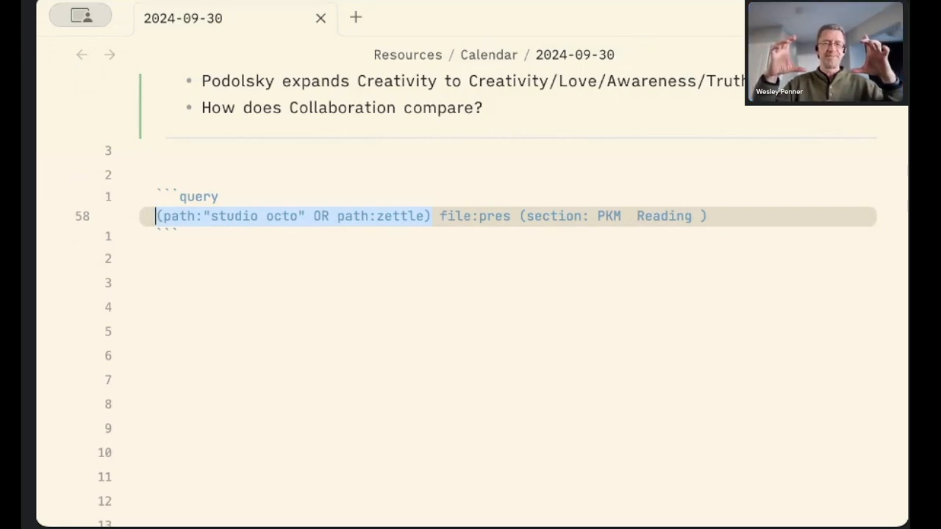
Highlight the parenthesised section group containing PKM and Reading, and release the selection near its closing parenthesis
key("Right")
key("Right")
key("Right")
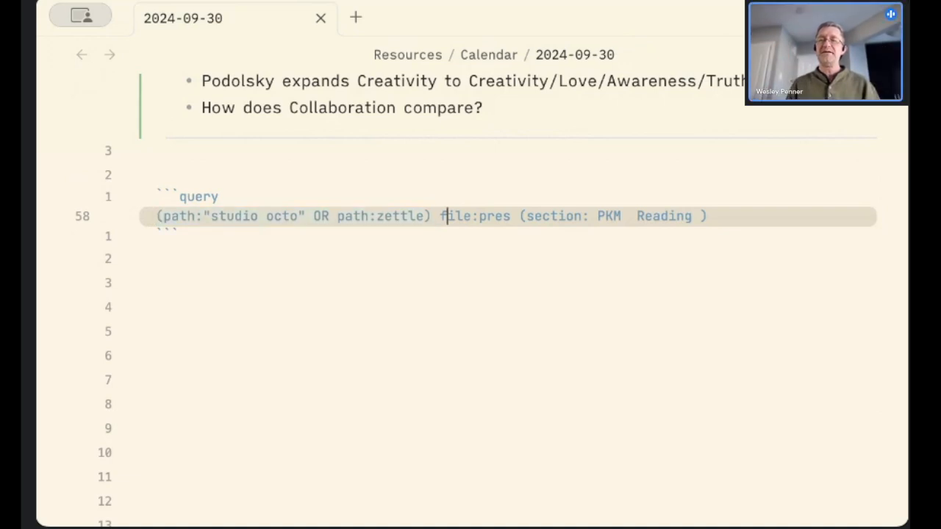
key("alt+Right")
key("alt+Right")
key("alt+Right")
key("alt+Right")
key("Left")
key("shift+End")
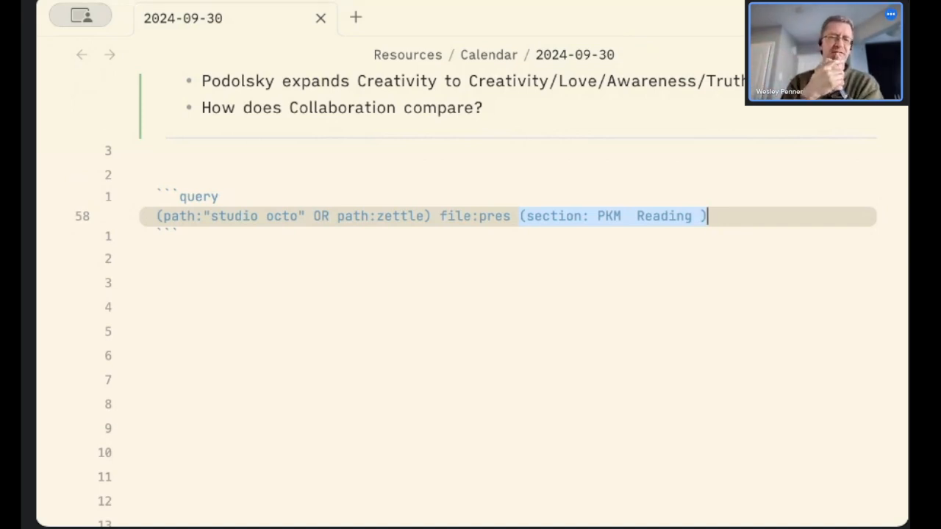
key("Left")
key("Left")
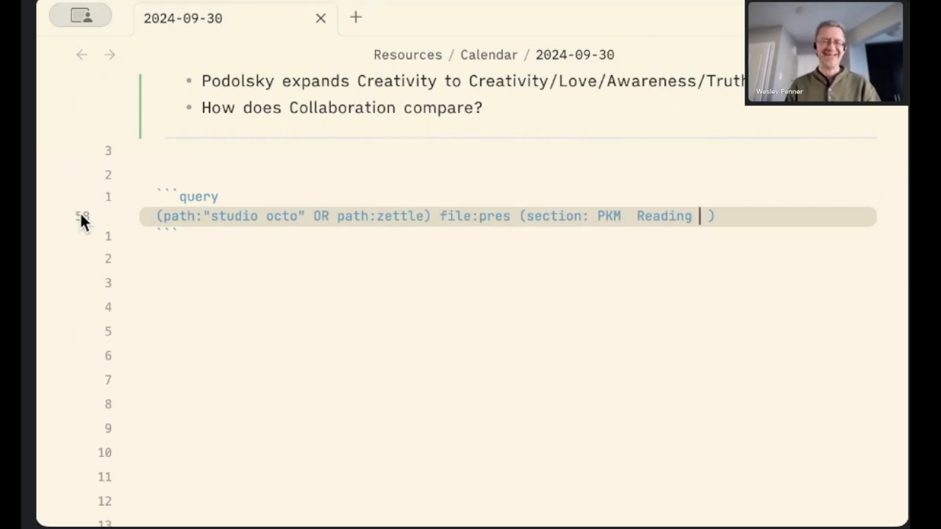
Replace the code block's language identifier with python and render the block
key("Up")
key("ctrl+shift+Left")
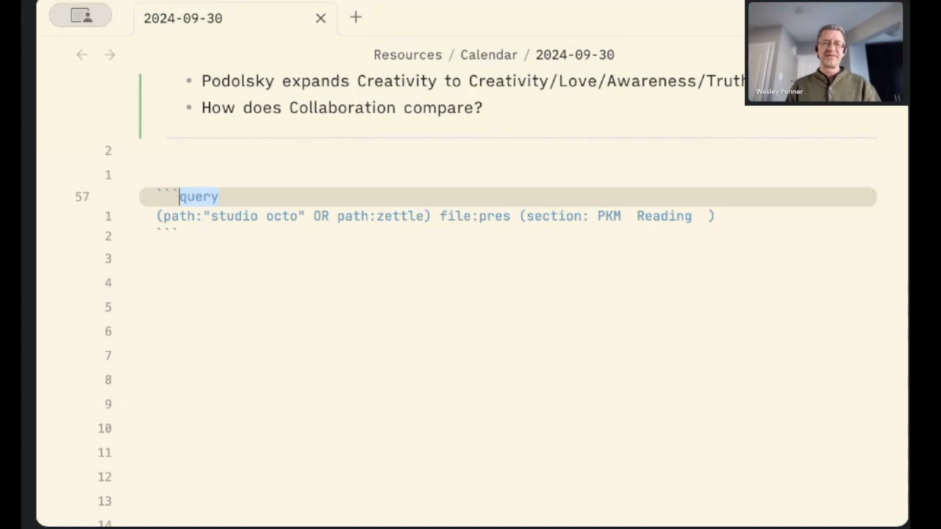
type("python")
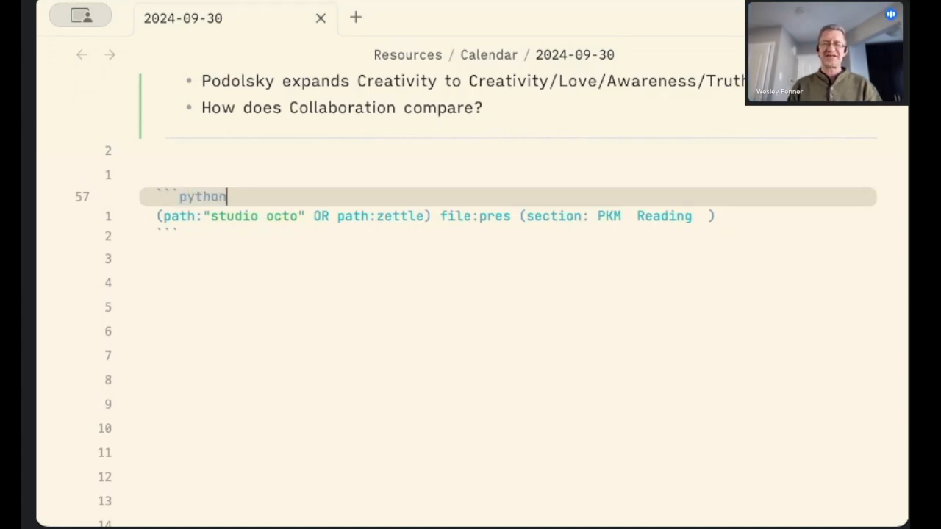
key("Up")
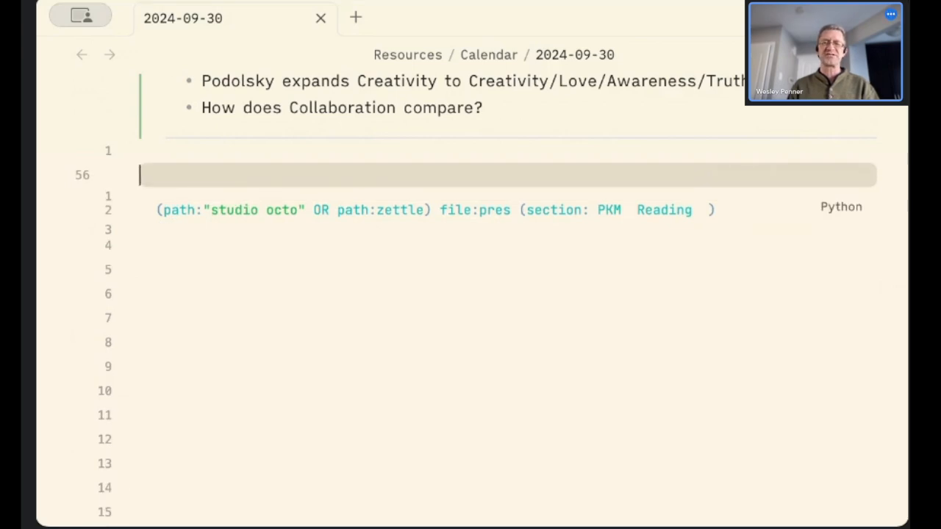
Set the code block's language identifier back to query and render the search results
key("Down")
key("Right")
key("End")
key("ctrl+shift+Left")
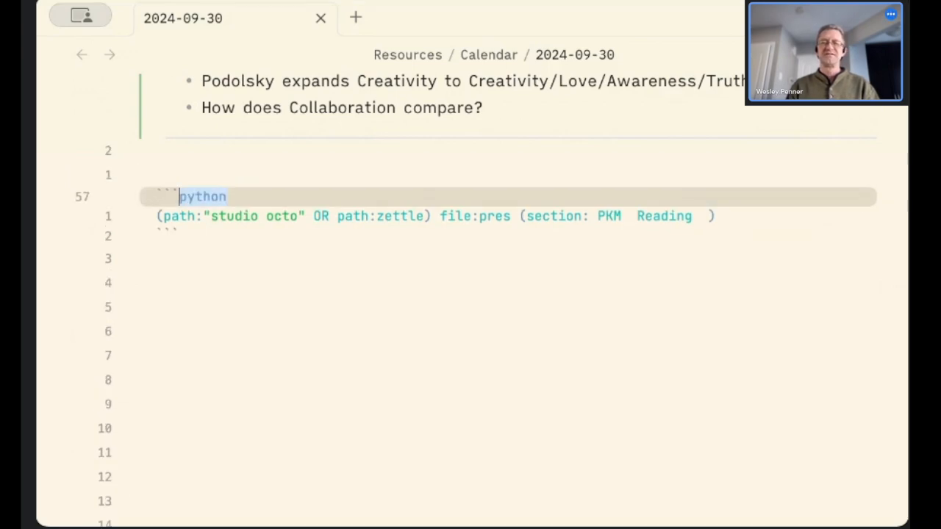
type("query")
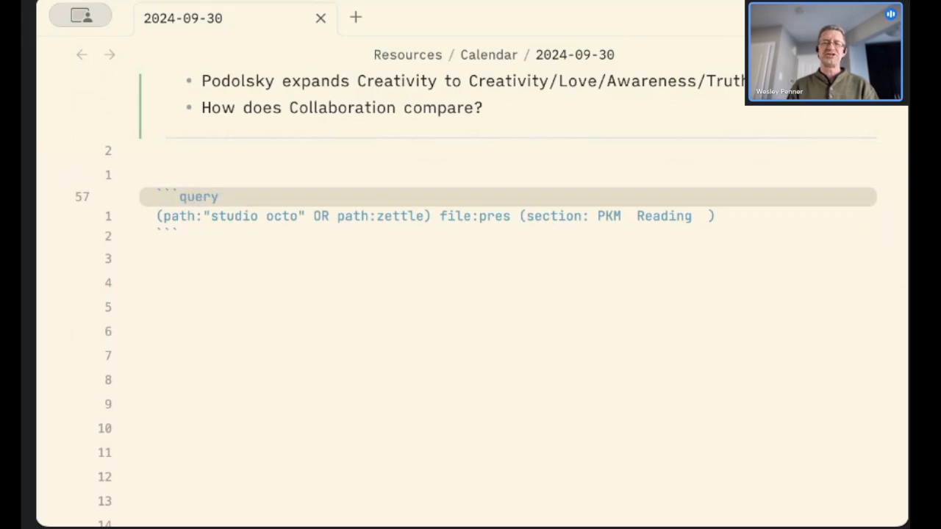
key("Up")
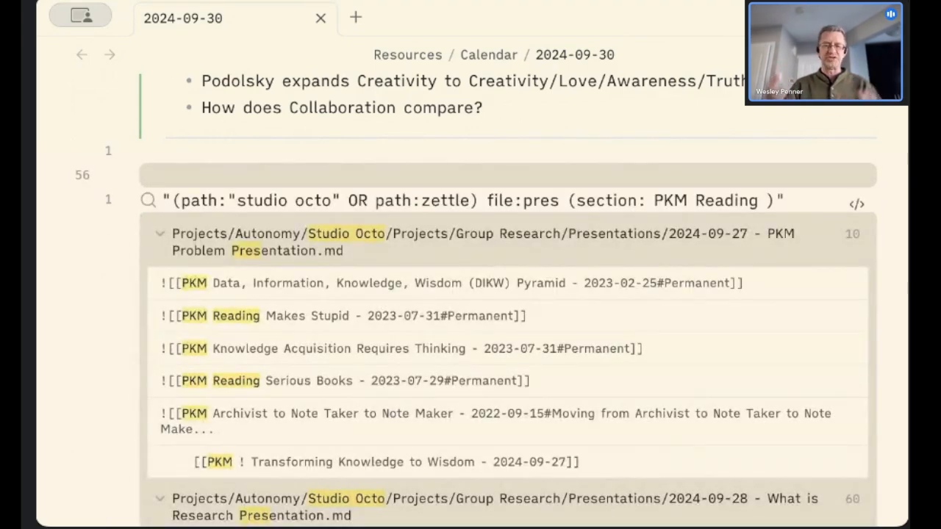